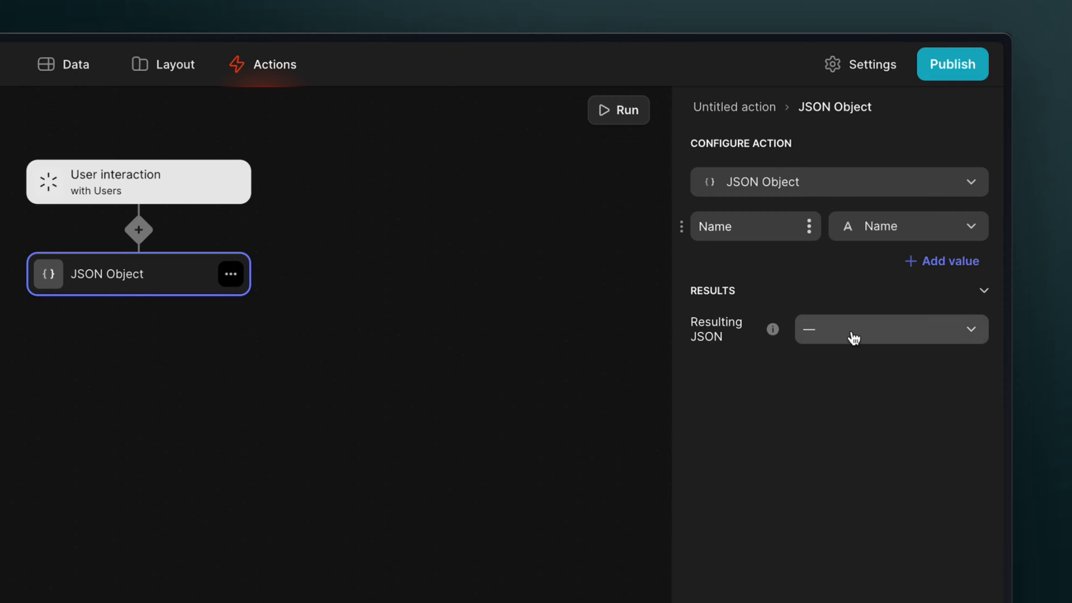
- Open the destination choices for the JSON Object action's Resulting JSON
left_click(858, 335)
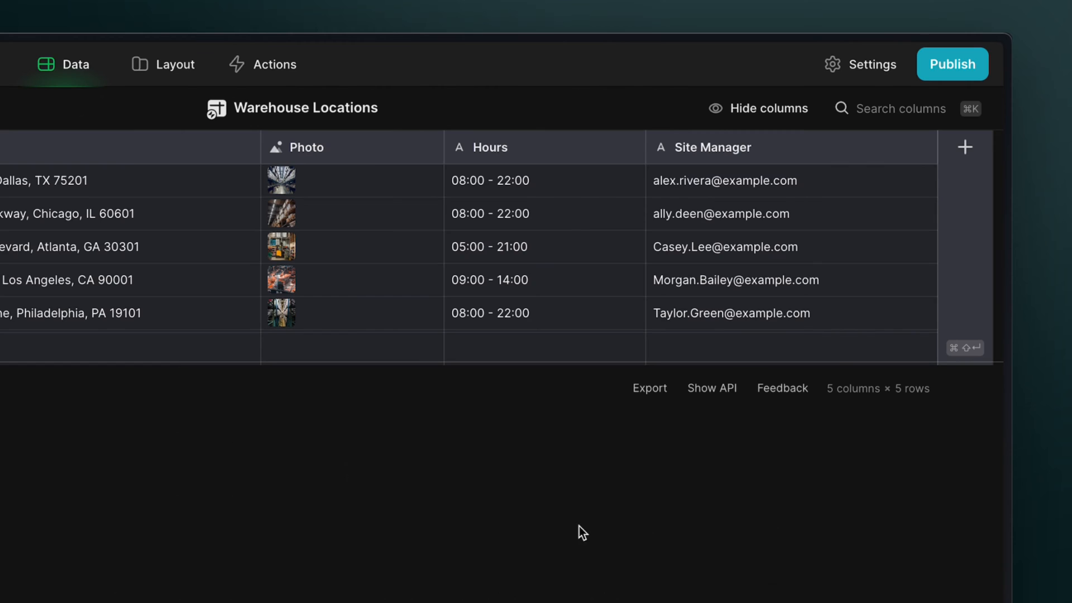
- Add a column named JSON of type JSON Object to the Warehouse Locations table
left_click(951, 217)
type("JSON")
key("Tab")
type("json")
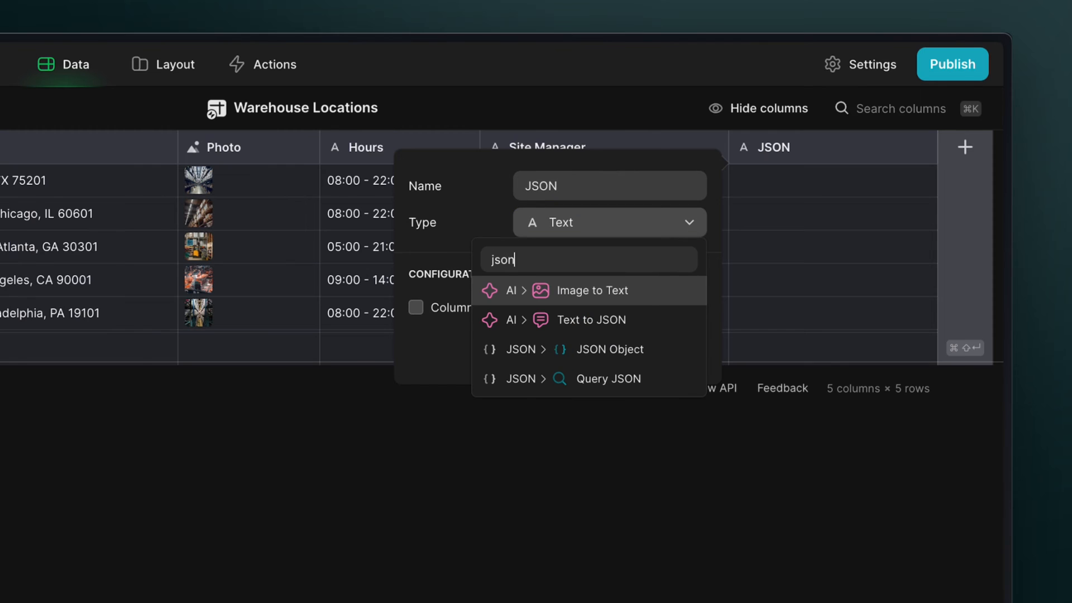
left_click(601, 346)
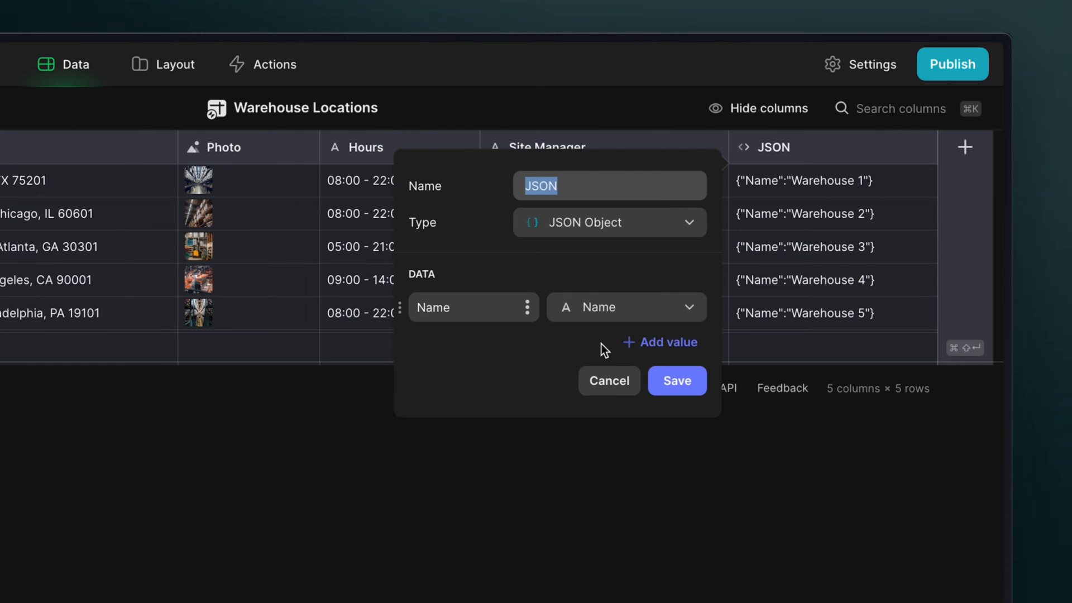
- Add Address, Hours, Site Manager and one further value to the JSON column's data
left_click(661, 343)
left_click(664, 390)
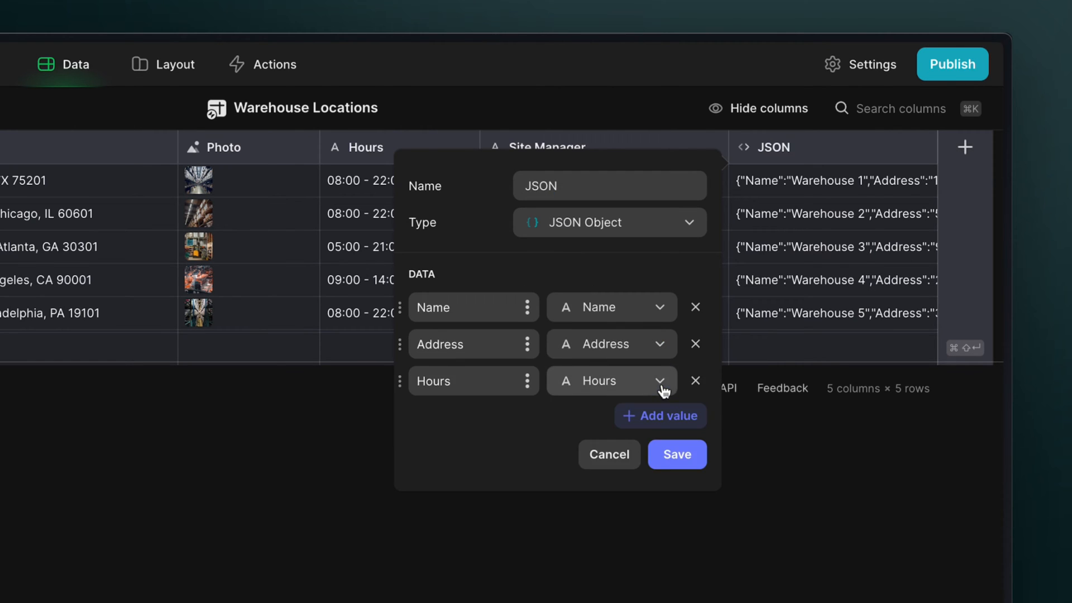
left_click(668, 420)
left_click(668, 449)
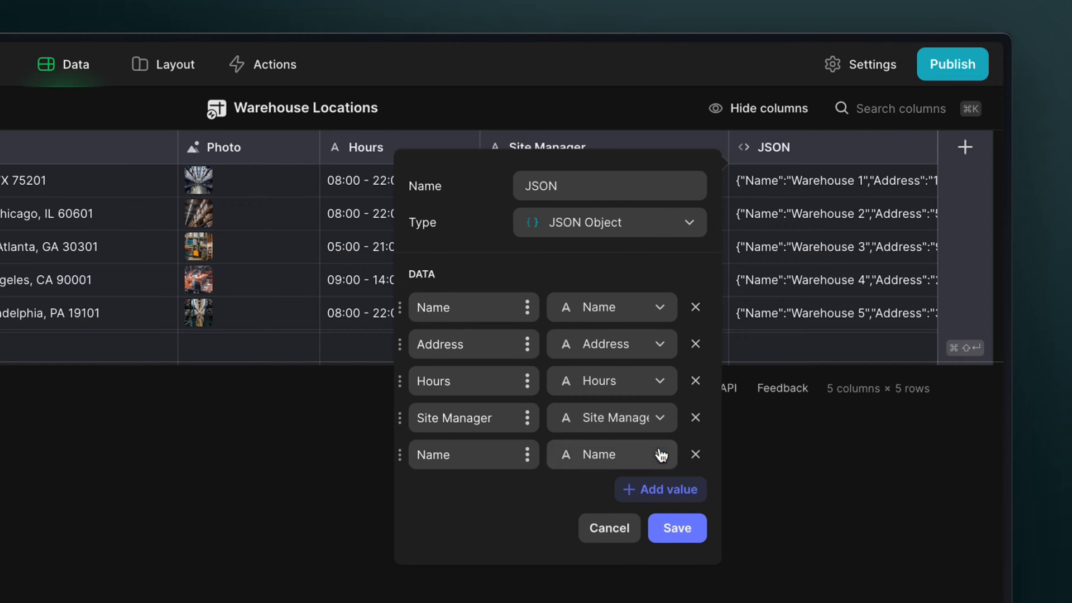
- Define the fifth value as Static with the custom text "static value", and save the column
left_click_drag(471, 452, 415, 450)
type("Static")
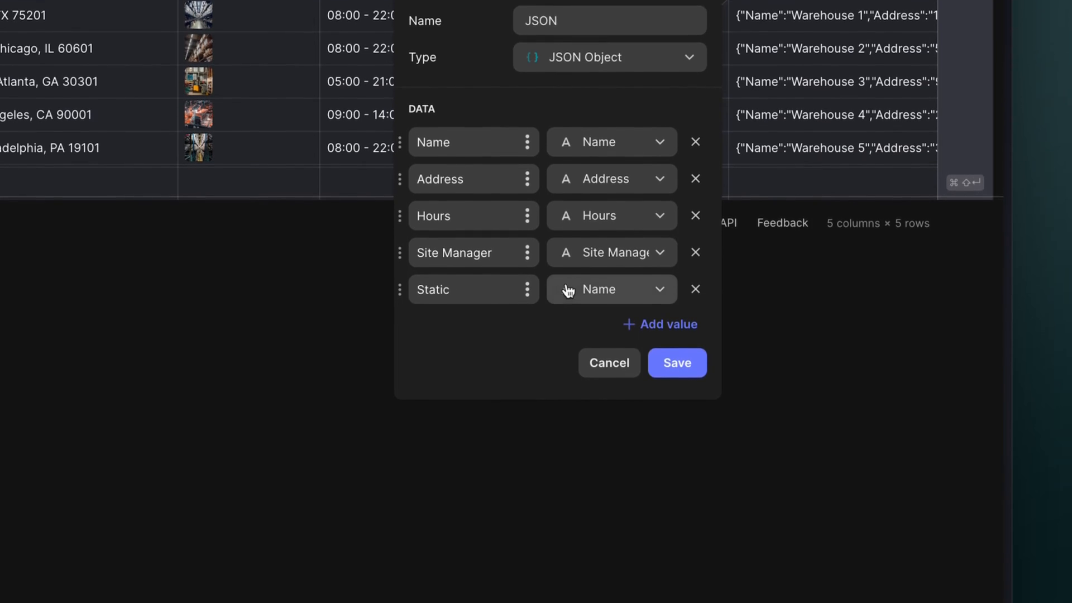
left_click(578, 434)
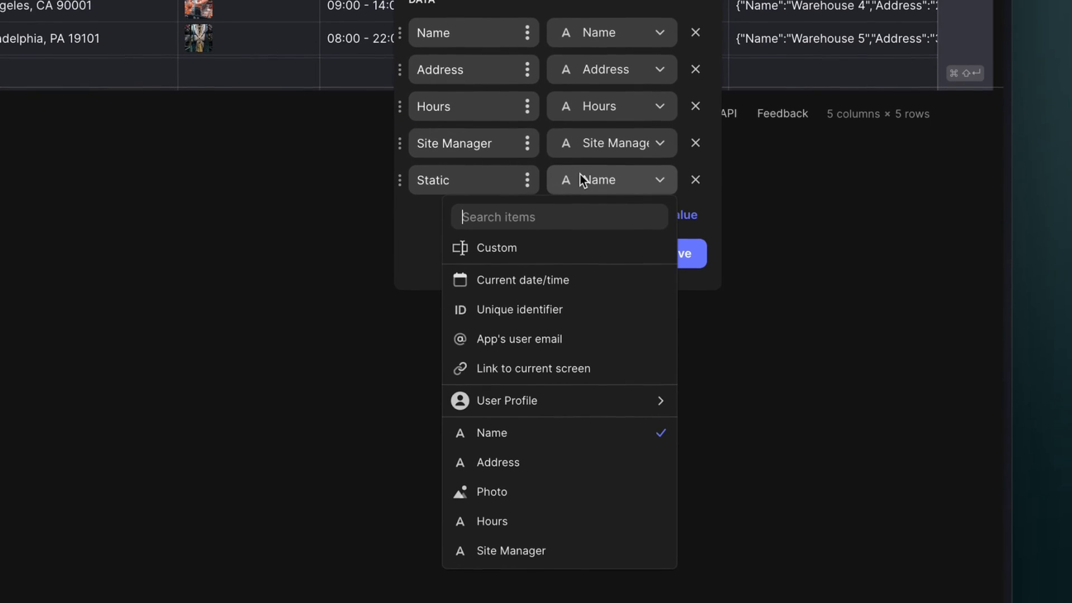
left_click(523, 254)
type("static val")
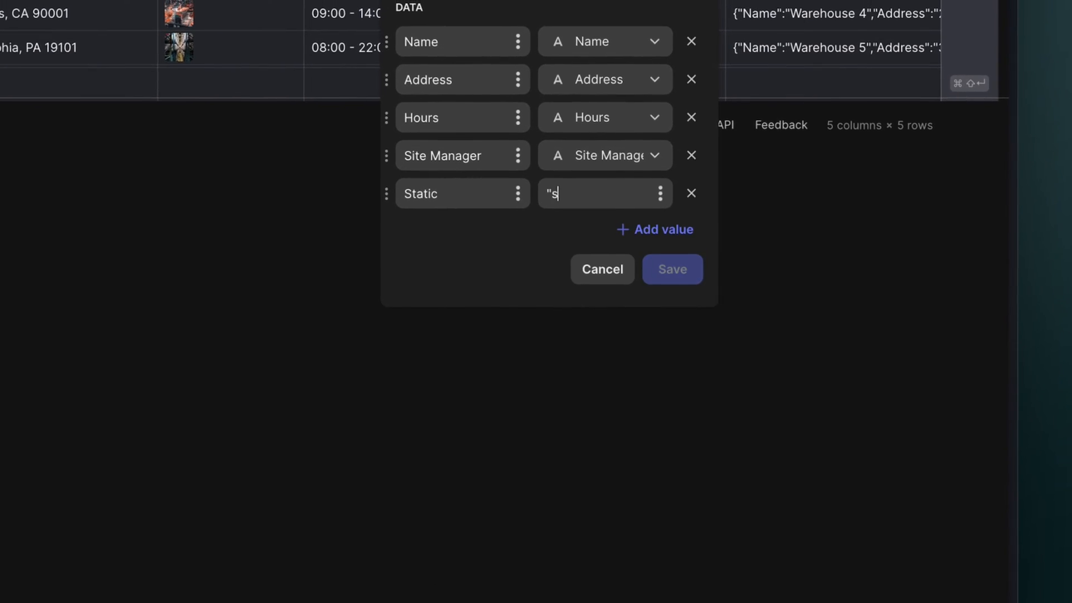
type("ue\"")
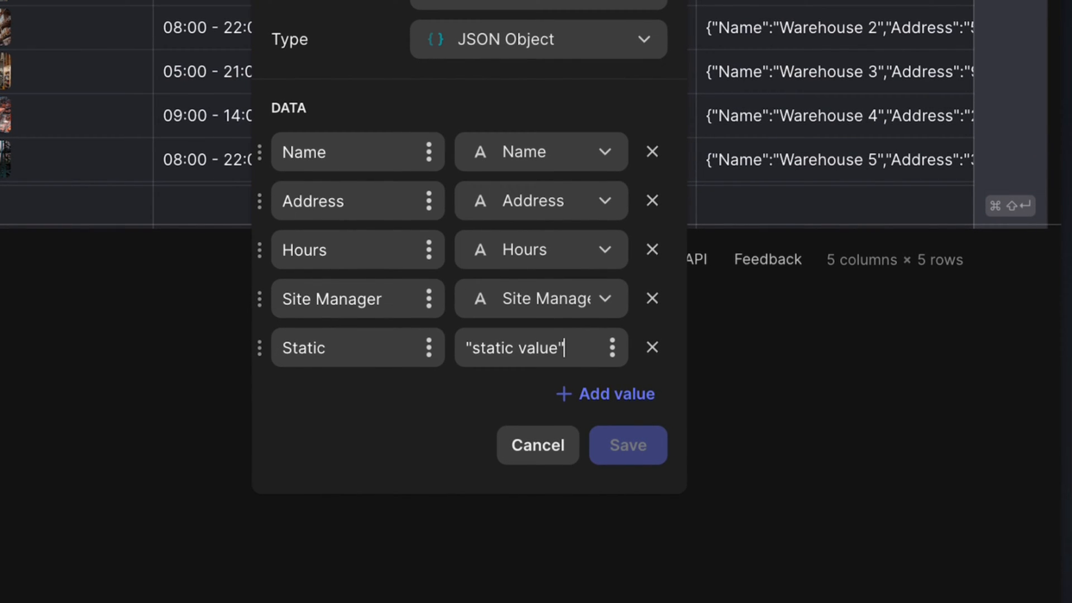
left_click(619, 445)
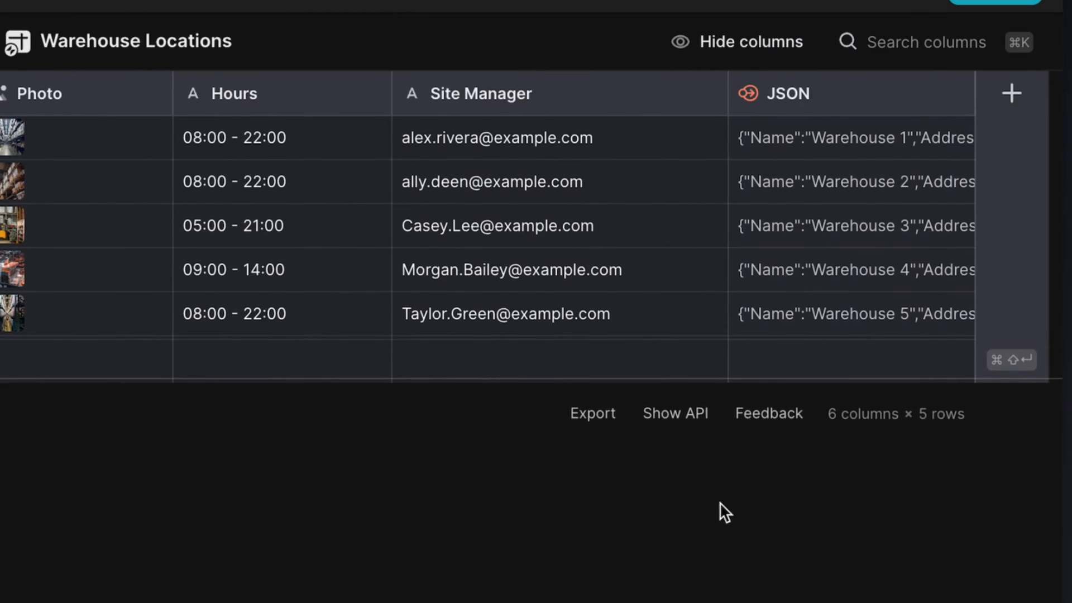
left_click(823, 221)
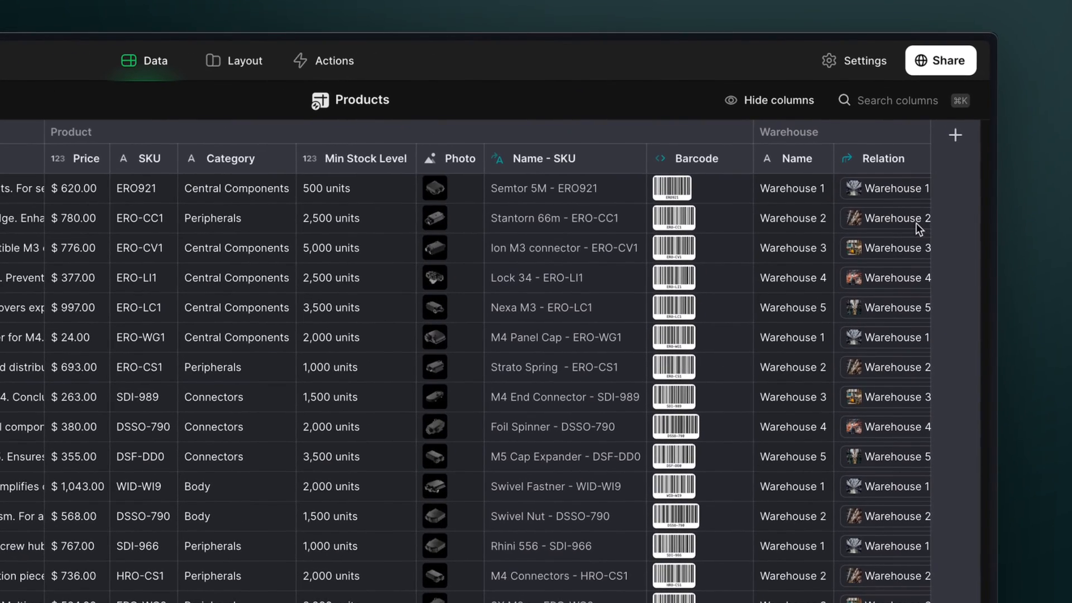
- Add a column named JSON of type JSON Object to the Products table
left_click(956, 128)
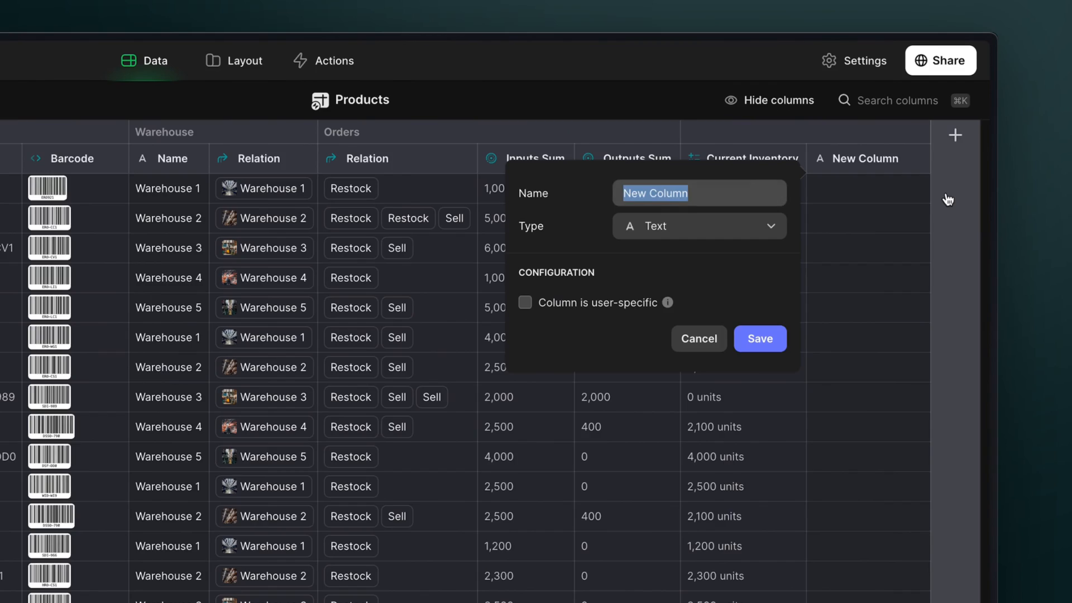
type("JSON")
left_click(699, 226)
type("json")
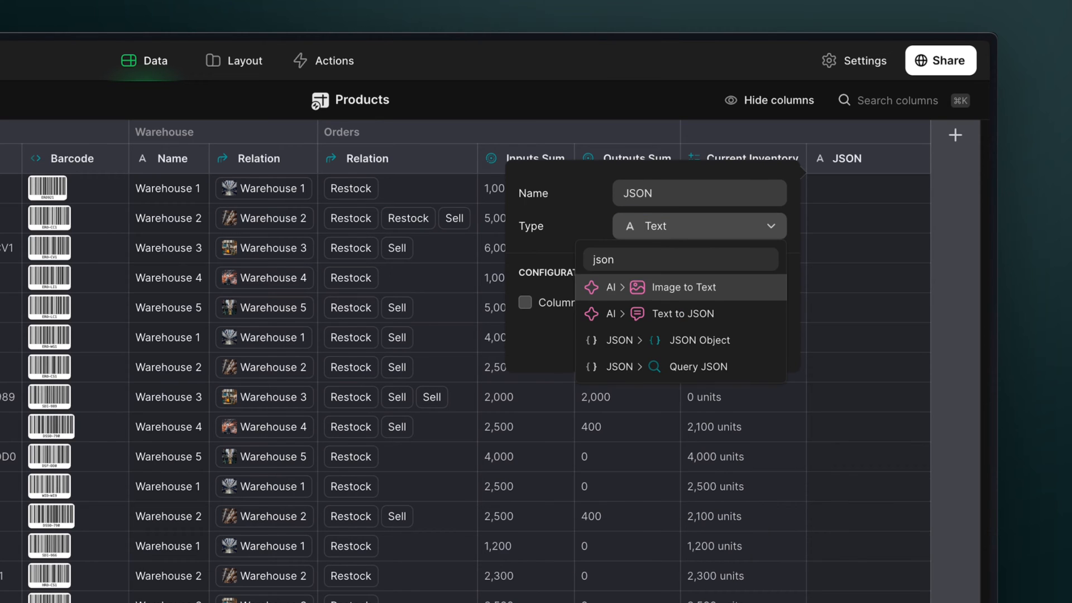
left_click(671, 341)
- Add the product's Price and SKU as values of the JSON object
left_click(751, 336)
left_click(735, 339)
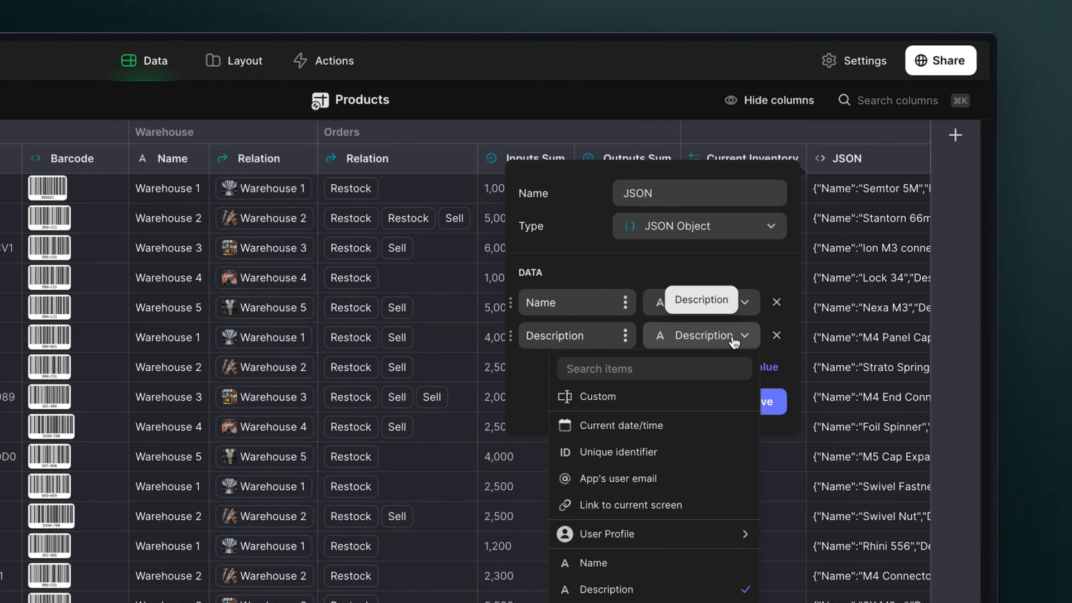
type("price")
key("Return")
left_click(738, 372)
left_click(739, 372)
type("sku")
key("Return")
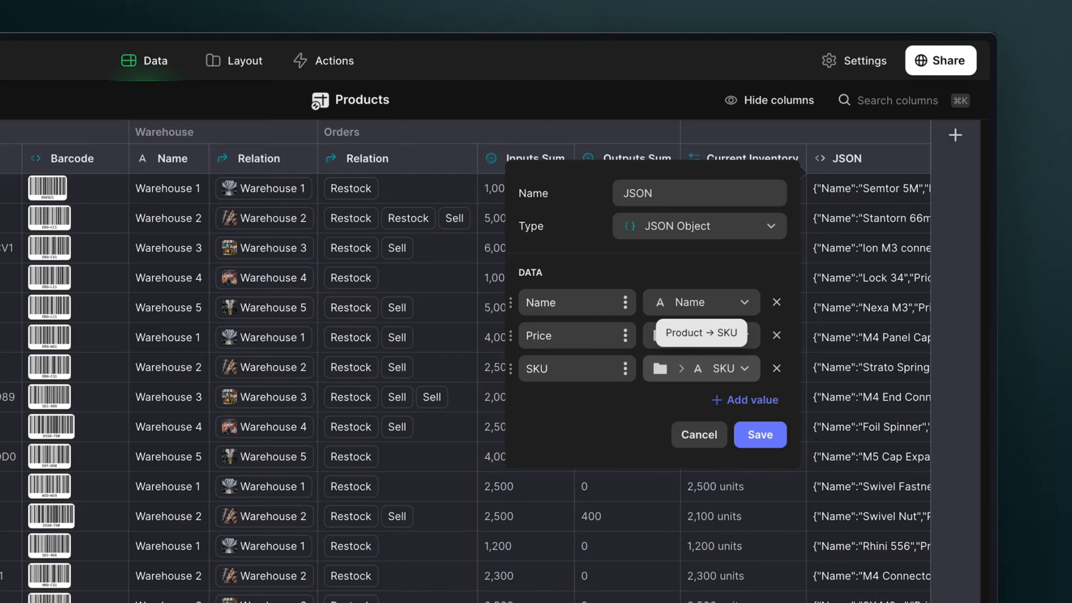
- Add Category and Description as further values of the JSON object
left_click(743, 400)
left_click(739, 403)
type("cate")
key("Return")
left_click(743, 434)
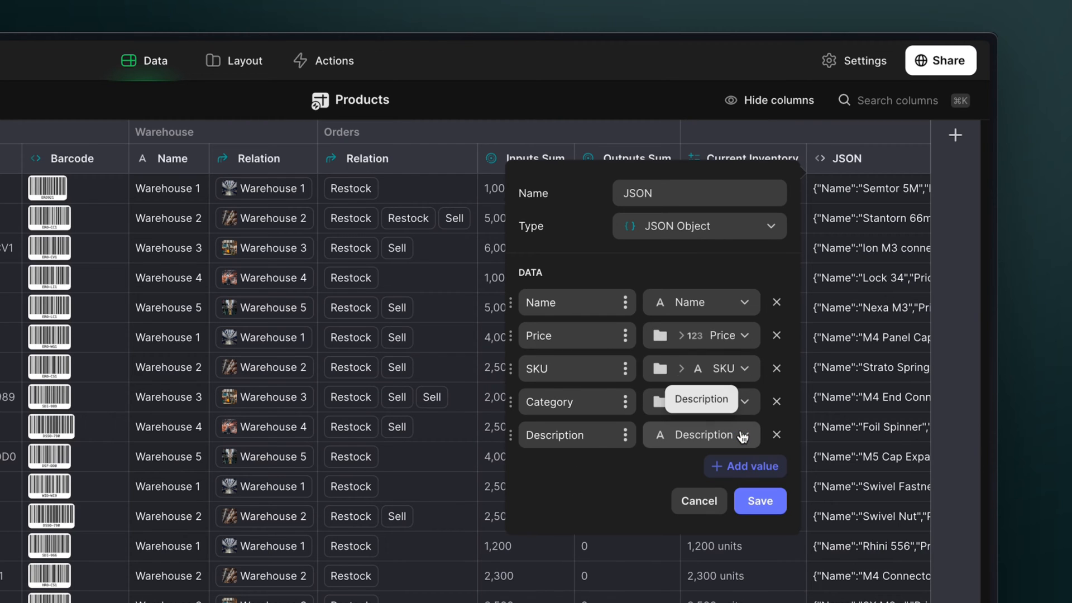
- Add the Name column from the Warehouse group as a value labelled Warehouse, and save the JSON column
left_click(741, 469)
left_click(741, 468)
type("ware")
key("Return")
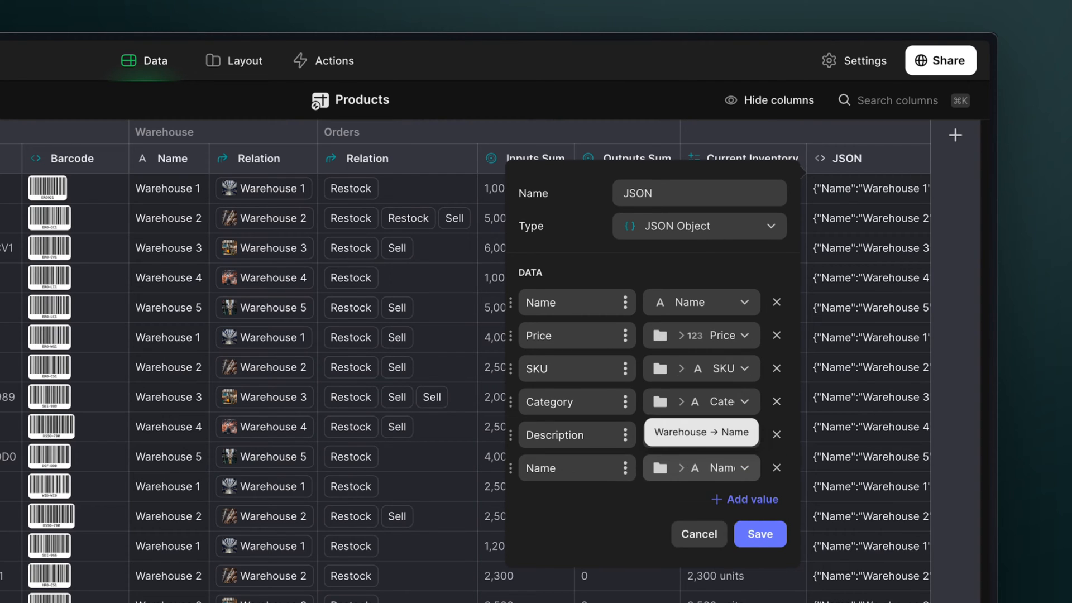
left_click(740, 468)
type("ware")
key("Return")
double_click(540, 468)
type("Warehouse")
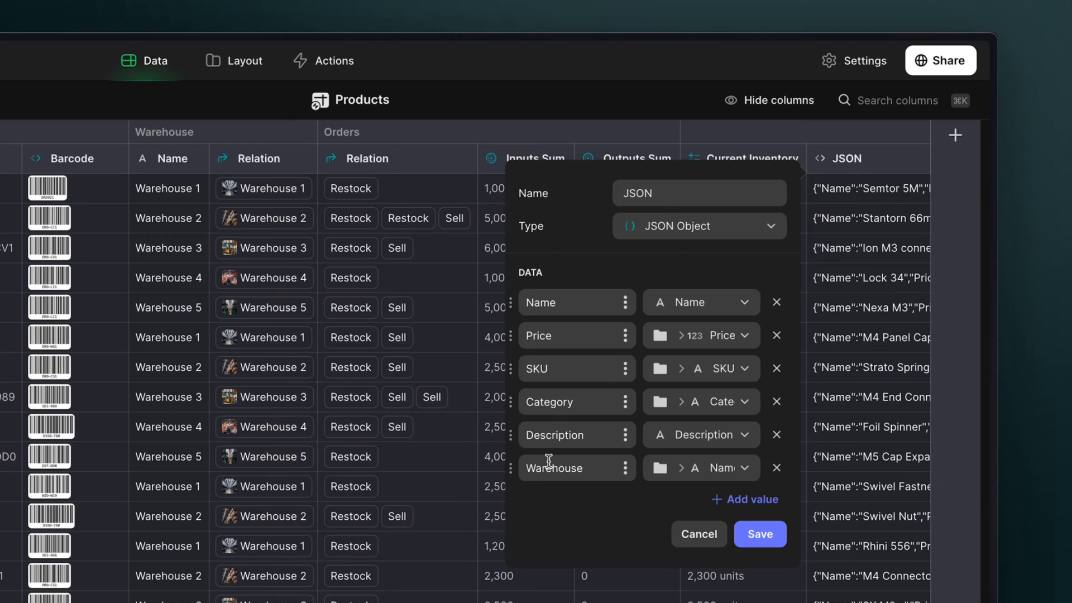
left_click(751, 534)
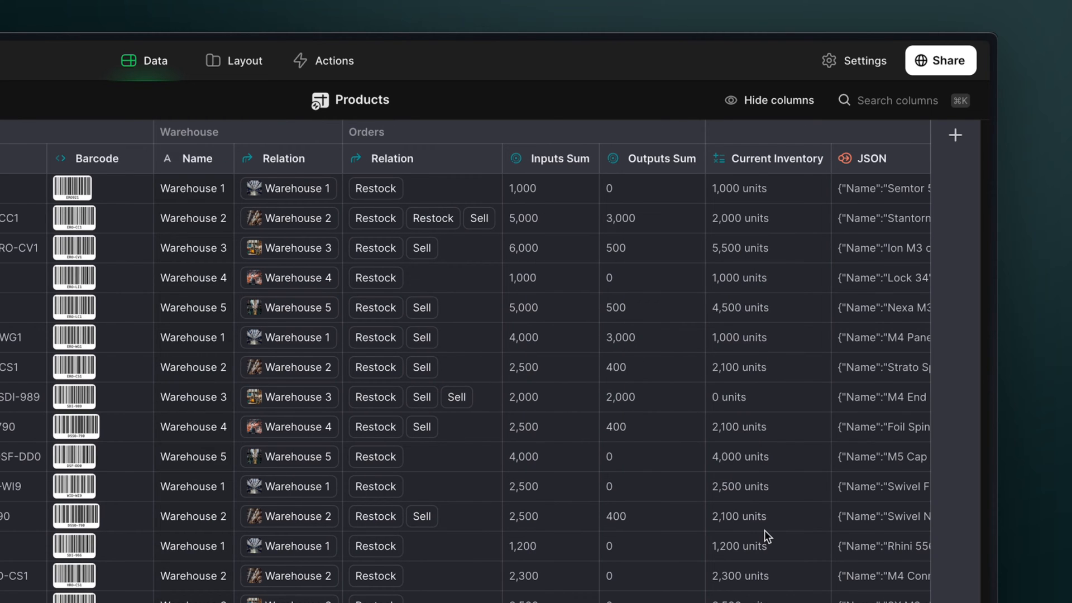
- Open the value choices for the request body of the new Call API column in Products
left_click_drag(877, 159, 622, 175)
left_click_drag(699, 152, 787, 151)
left_click(674, 258)
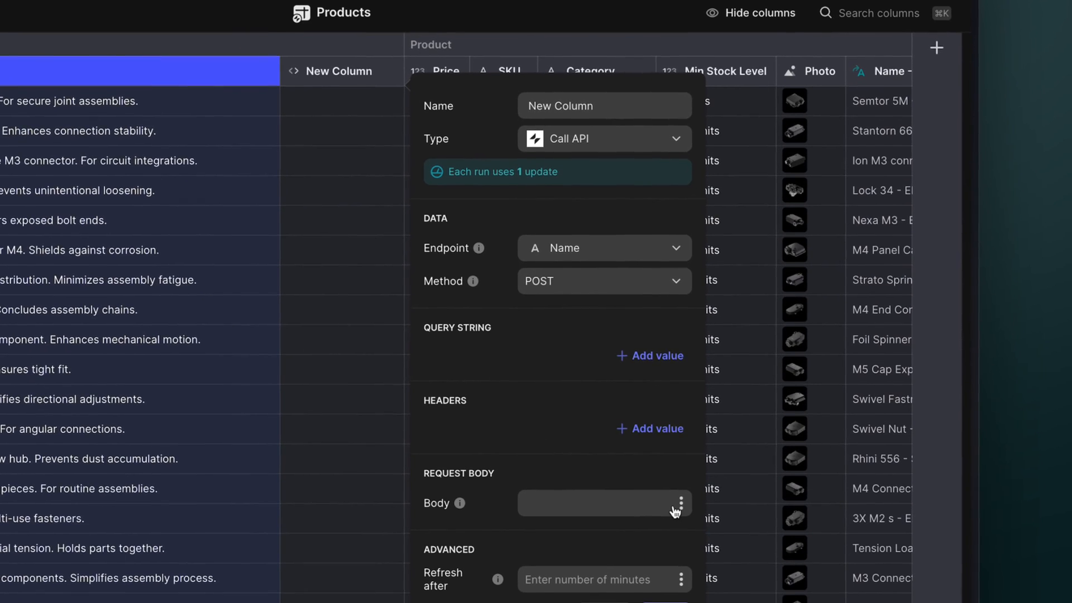
left_click(679, 504)
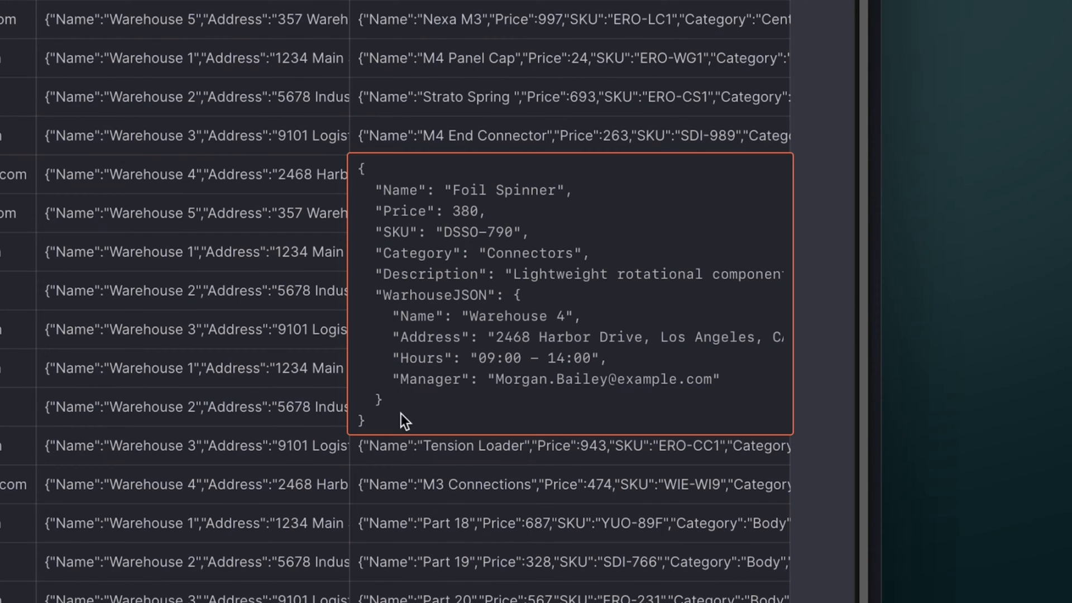
- Highlight the nested WarhouseJSON object in the Foil Spinner row's JSON and review the WarehouseJSON column's configuration
left_click_drag(400, 404, 357, 296)
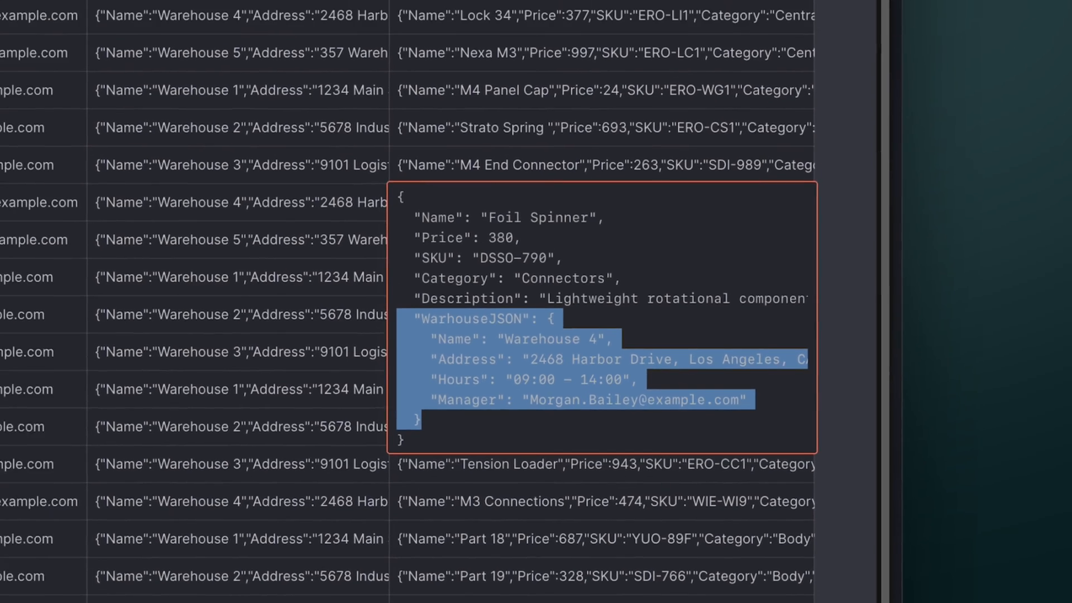
left_click(501, 95)
left_click(501, 96)
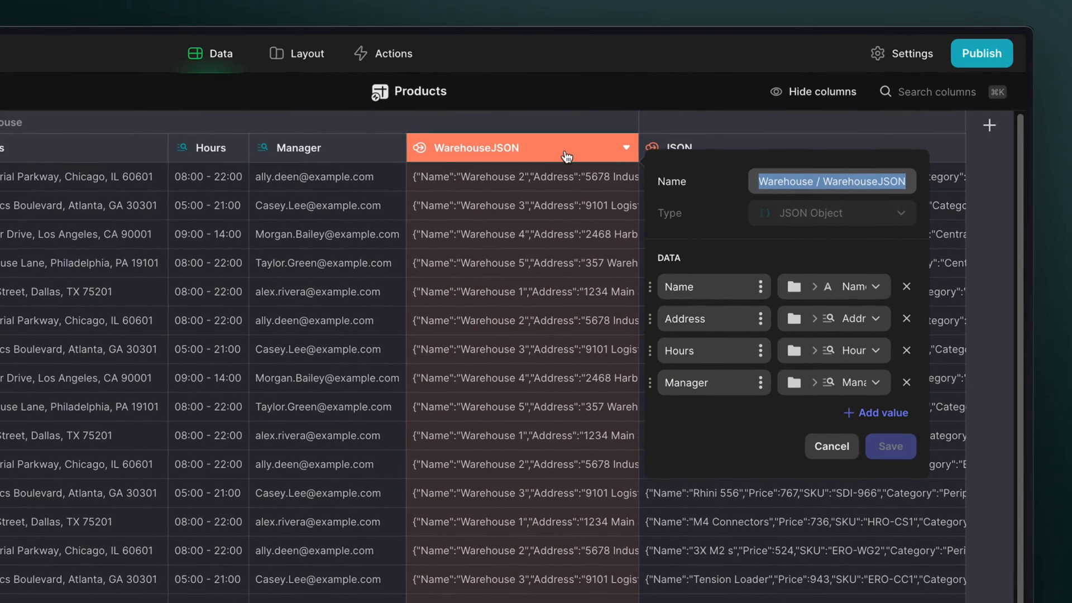
left_click(826, 448)
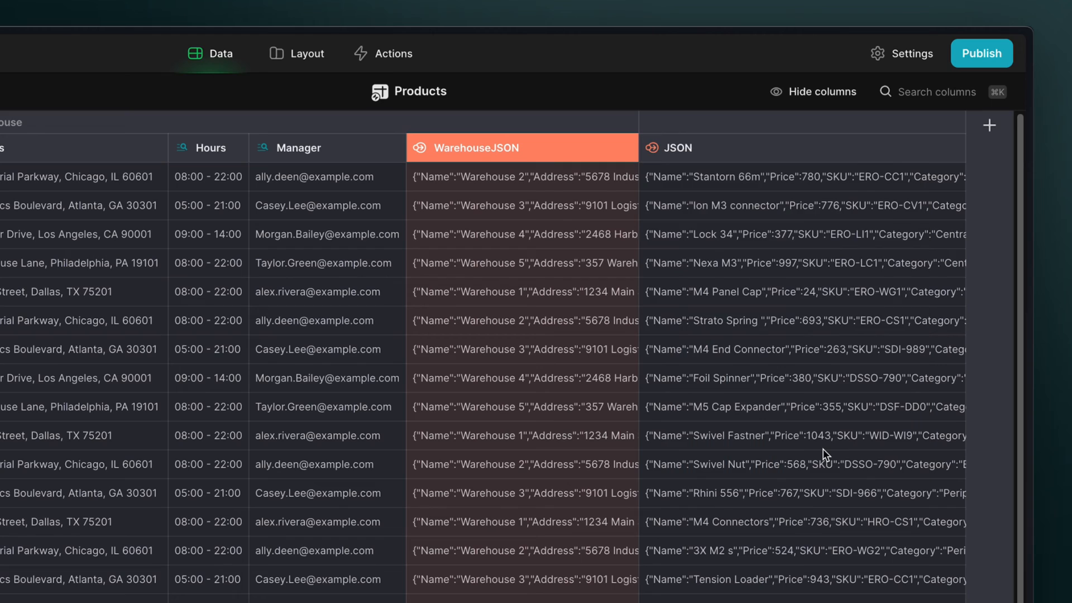
- Set the WarhouseJSON entry of the Products table's JSON column to the WarehouseJSON column from the Warehouse group
left_click(801, 154)
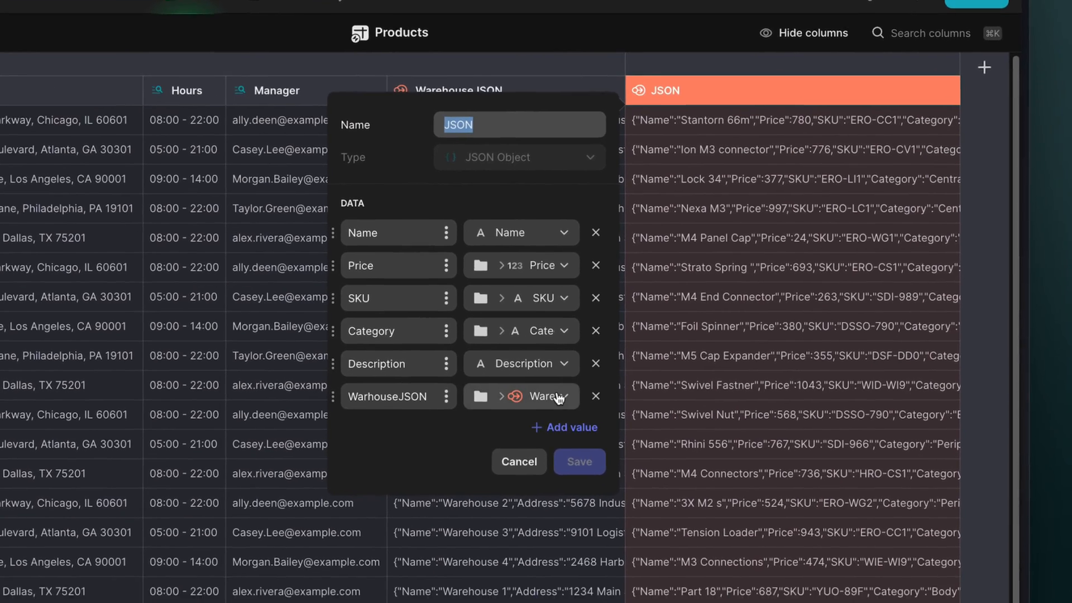
left_click(559, 397)
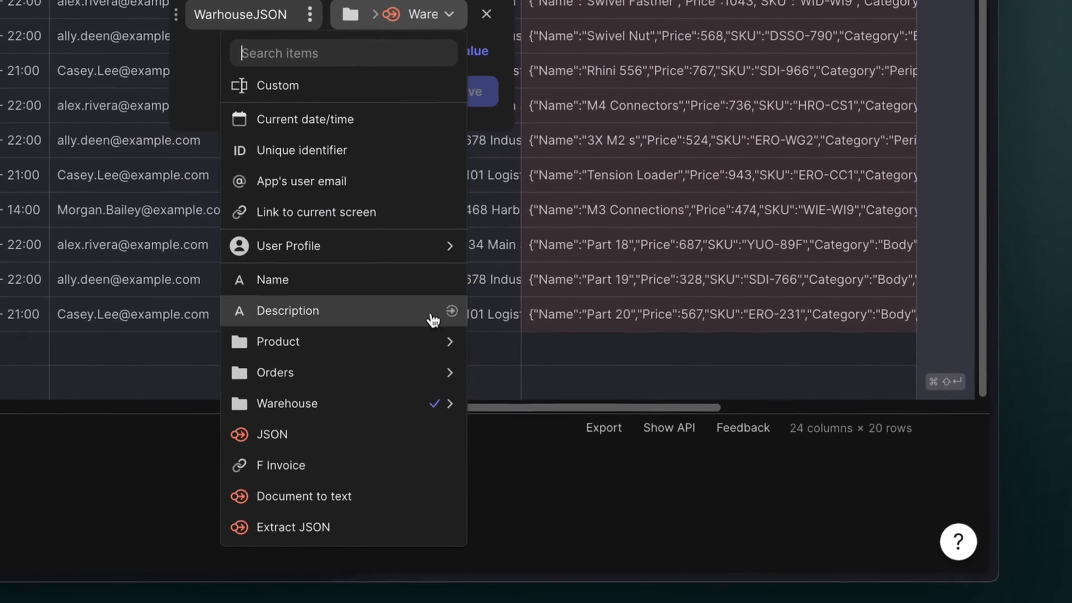
mouse_move(416, 385)
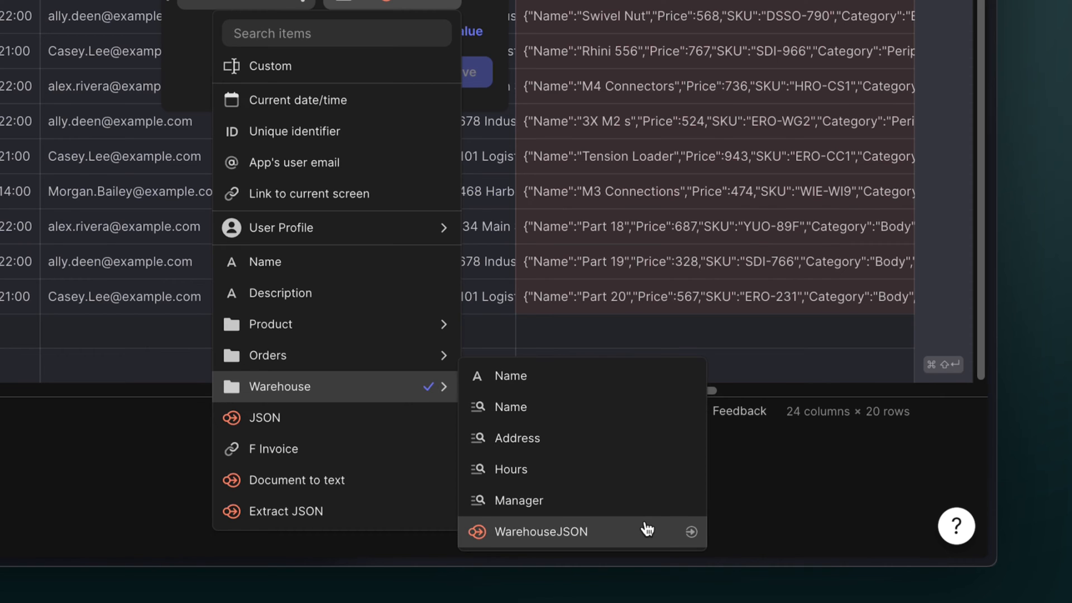
left_click(648, 529)
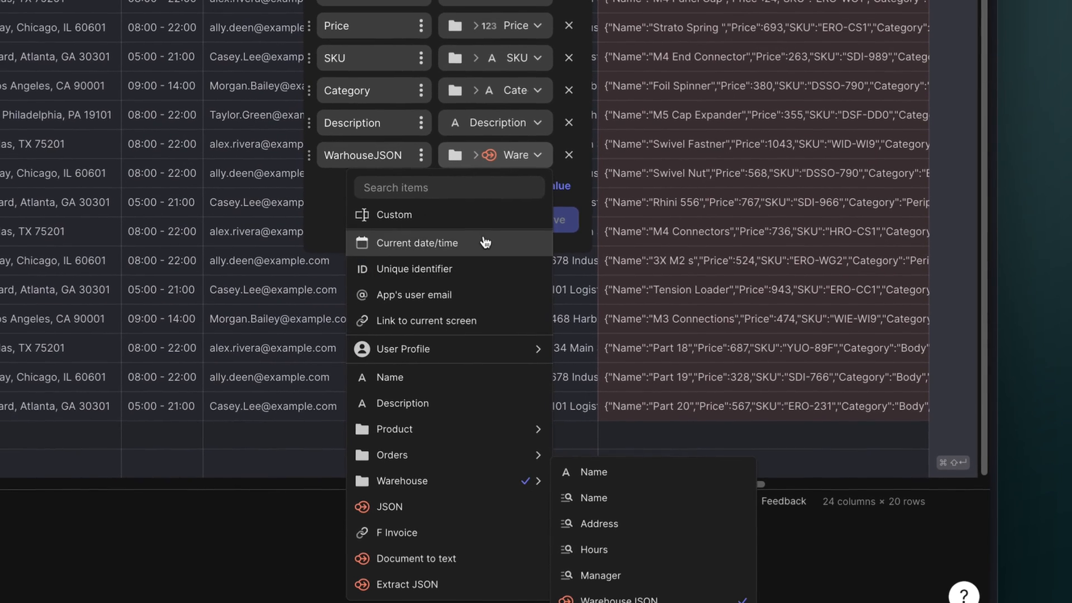
- Switch the WarhouseJSON entry to a custom value and paste the copied content into it
left_click(477, 216)
key("super+v")
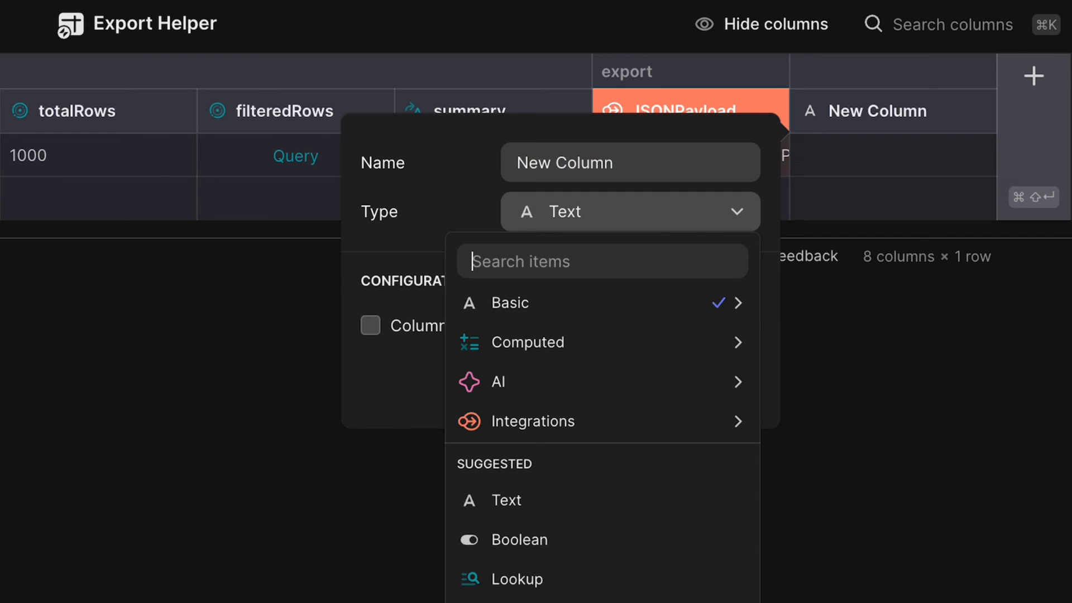
- Search the column types for "json" for the new column in the Export Helper table
type("json")
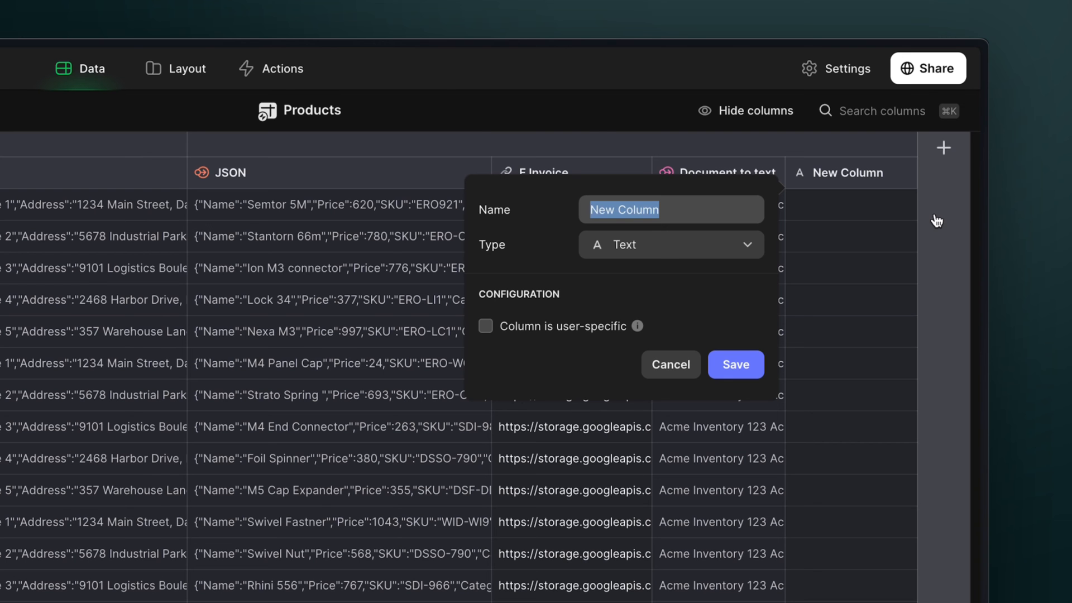
- Name the new Products column Extract JSON and set its type to the AI option Text to JSON
type("Extract JSON")
key("Tab")
key("Return")
type("json")
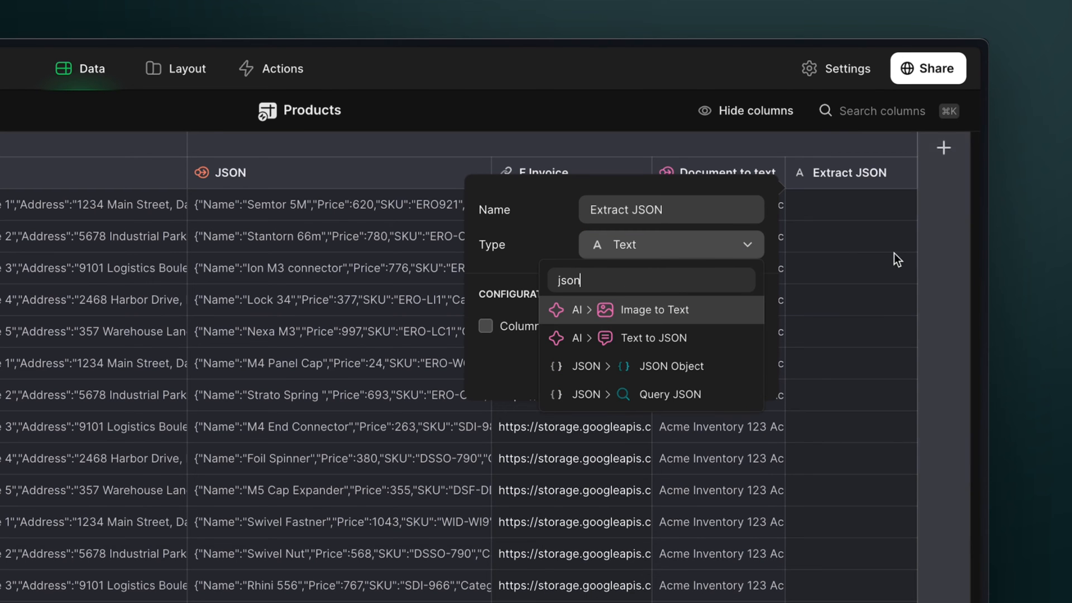
left_click(617, 337)
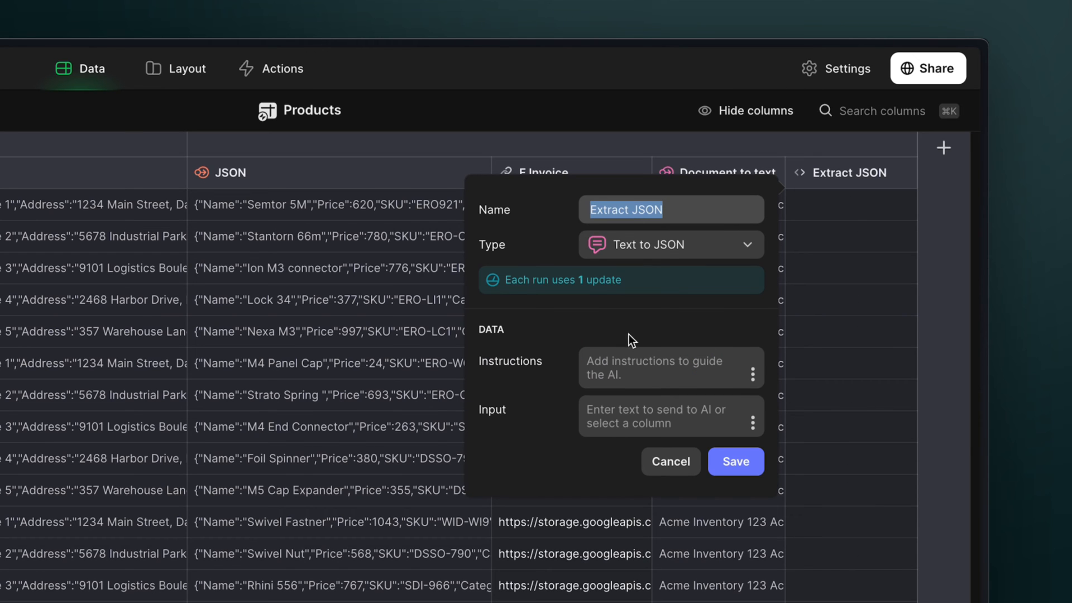
- Enter instructions "Extract the total price including shipping, as well as the delivery address and the estimated date of delivery" and choose Document to text as input
left_click(668, 363)
type("Extract the total price including shipping, as well as the delivery address and the estimated date of delivery")
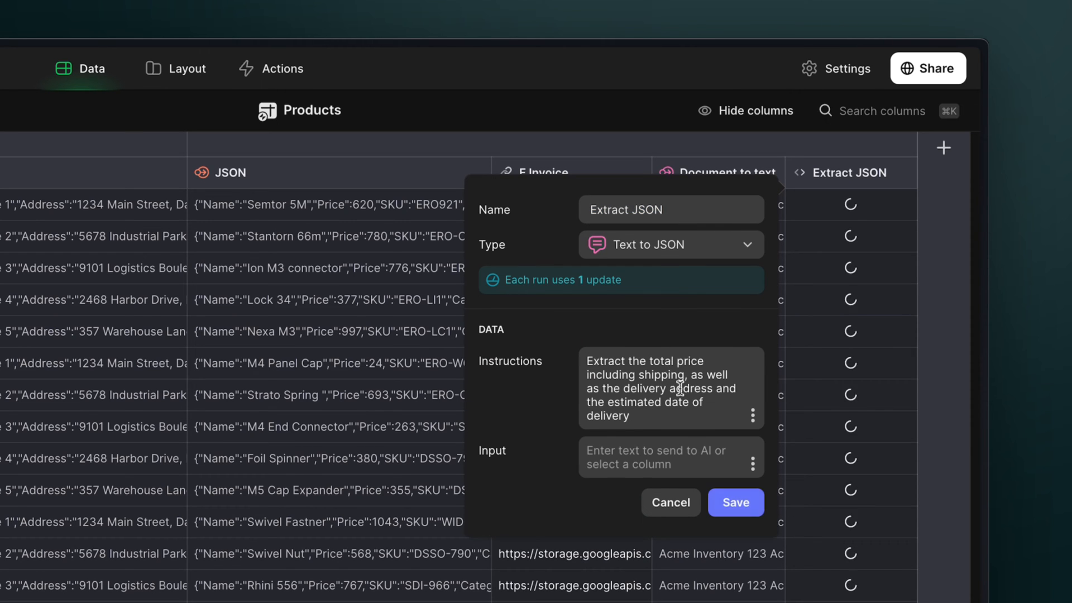
left_click(753, 464)
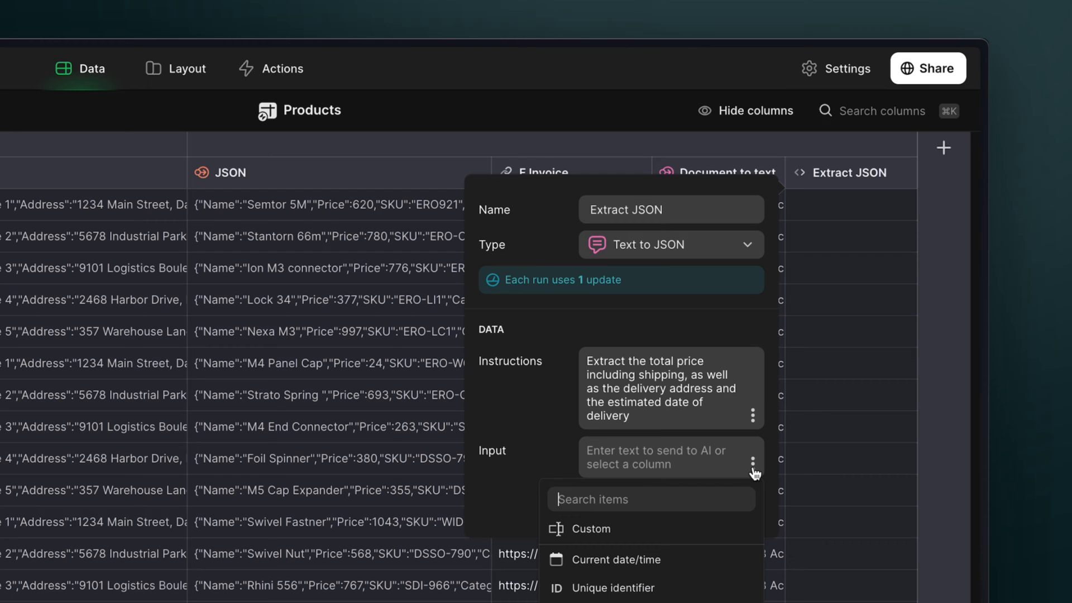
left_click(631, 602)
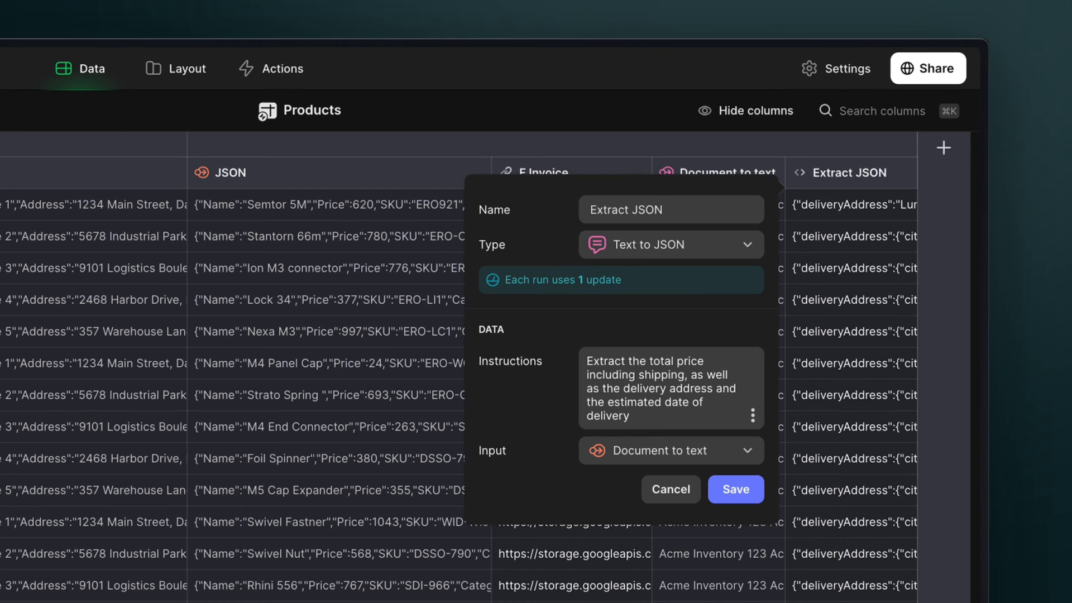
- Save the Extract JSON column with its Text to JSON configuration
left_click(736, 490)
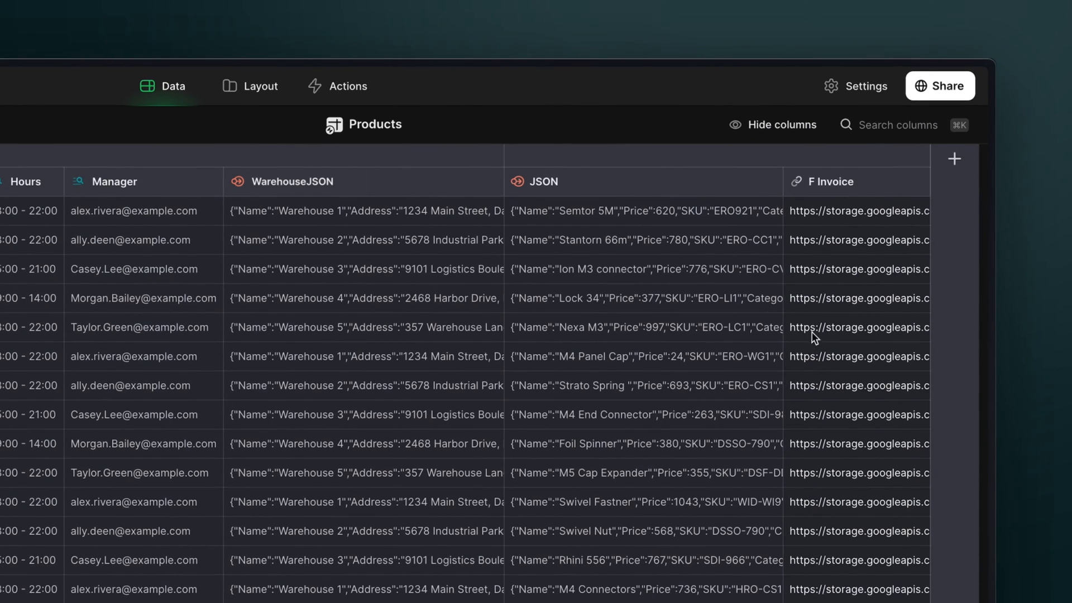
- Add a Products column named Document to text, of type Document to Text, with F Invoice as its document, and save it
left_click(881, 182)
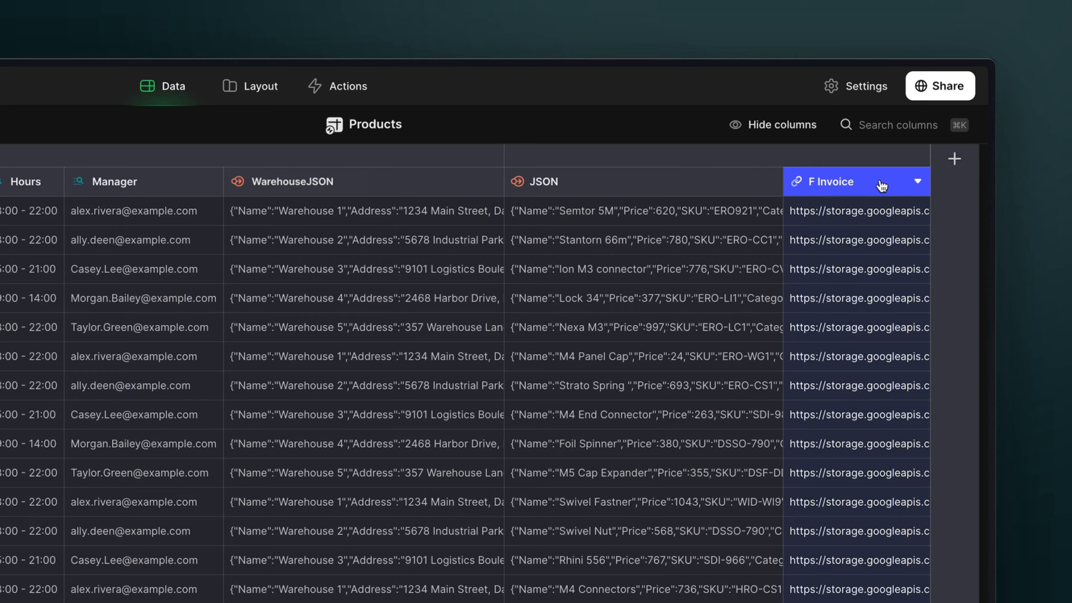
left_click(955, 159)
type("Document to text")
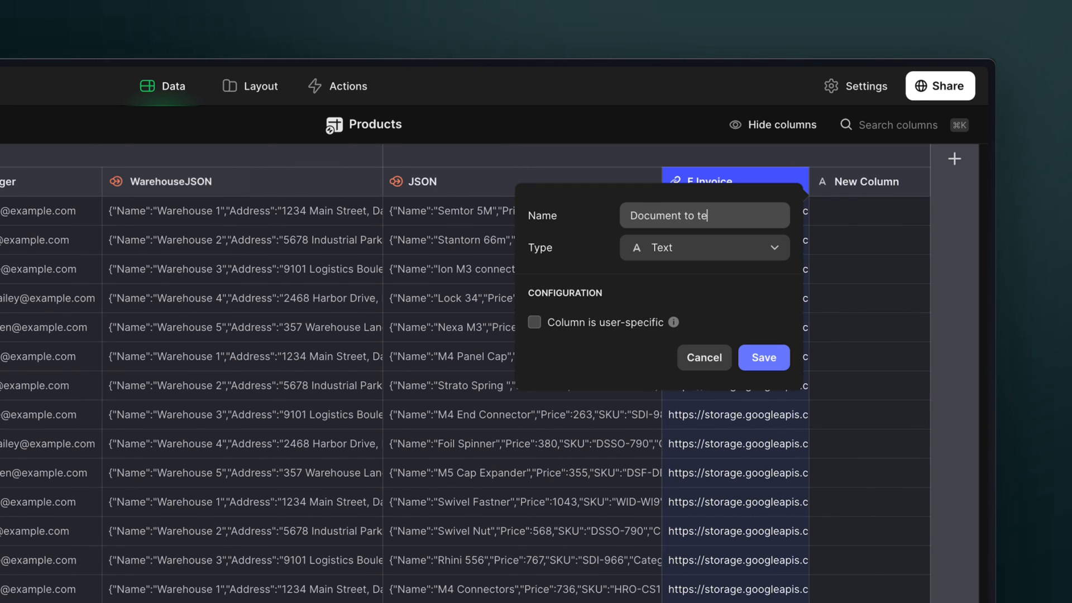
key("Tab")
key("Return")
type("doc")
key("Return")
left_click(784, 356)
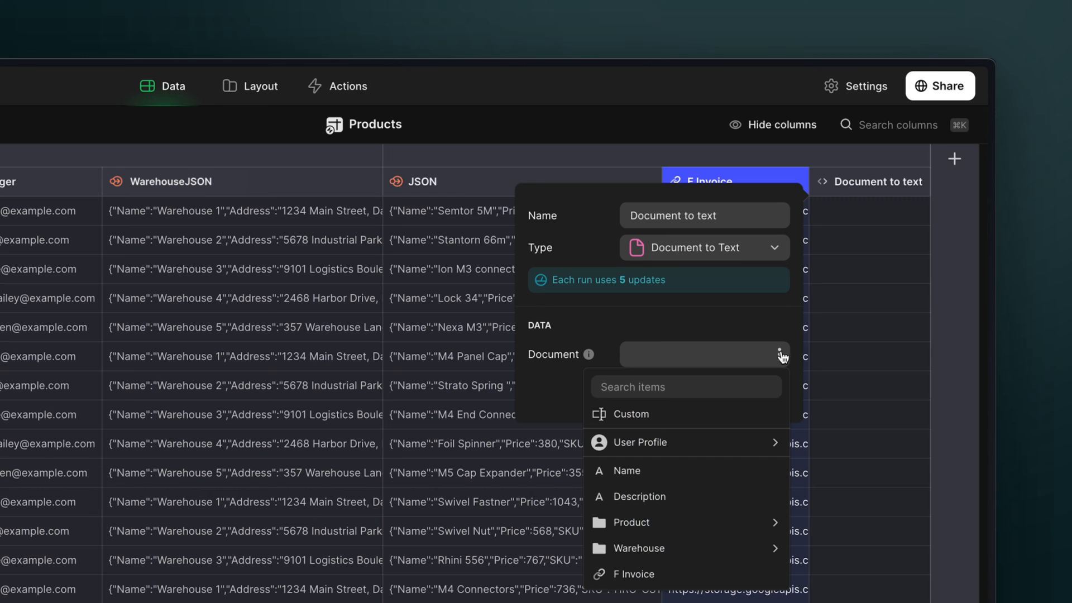
left_click(690, 571)
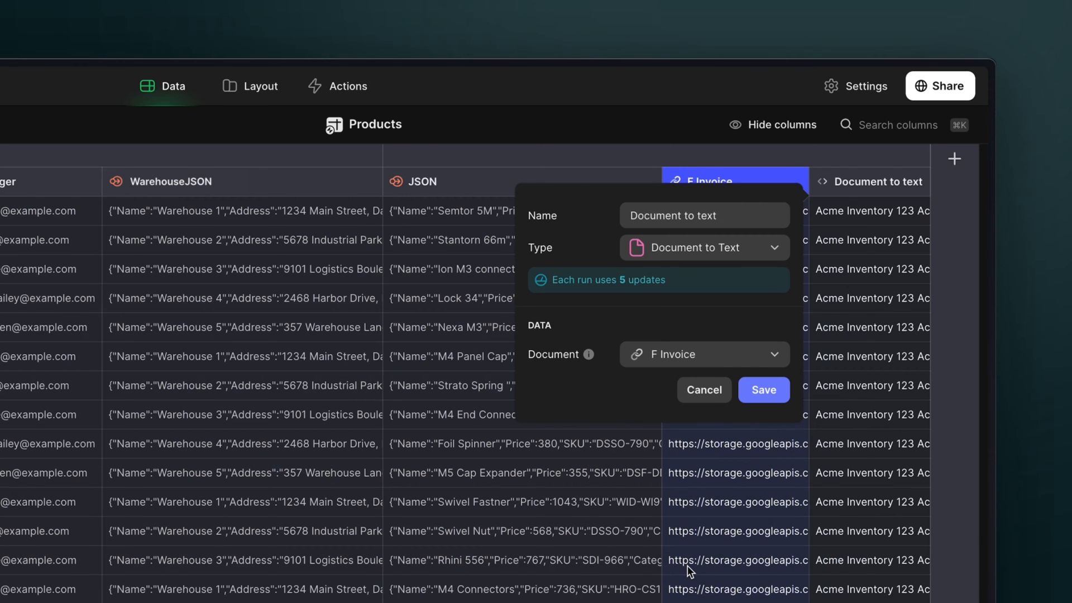
left_click(763, 391)
- Add another column named Extract JSON and set its type to the AI option Text to JSON
left_click(948, 225)
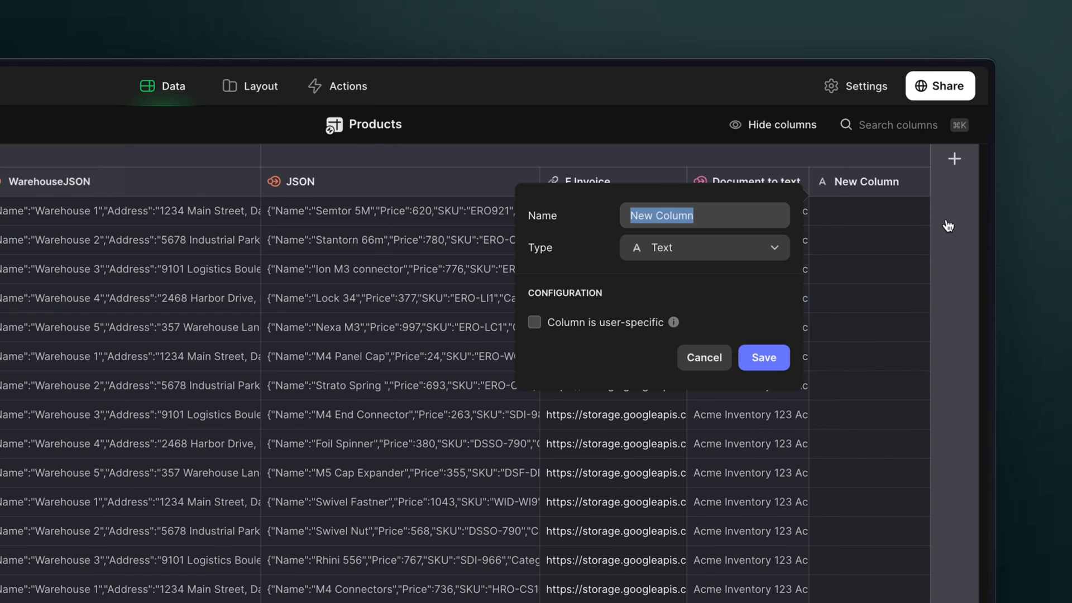
type("Extract JSON")
left_click(705, 247)
type("json")
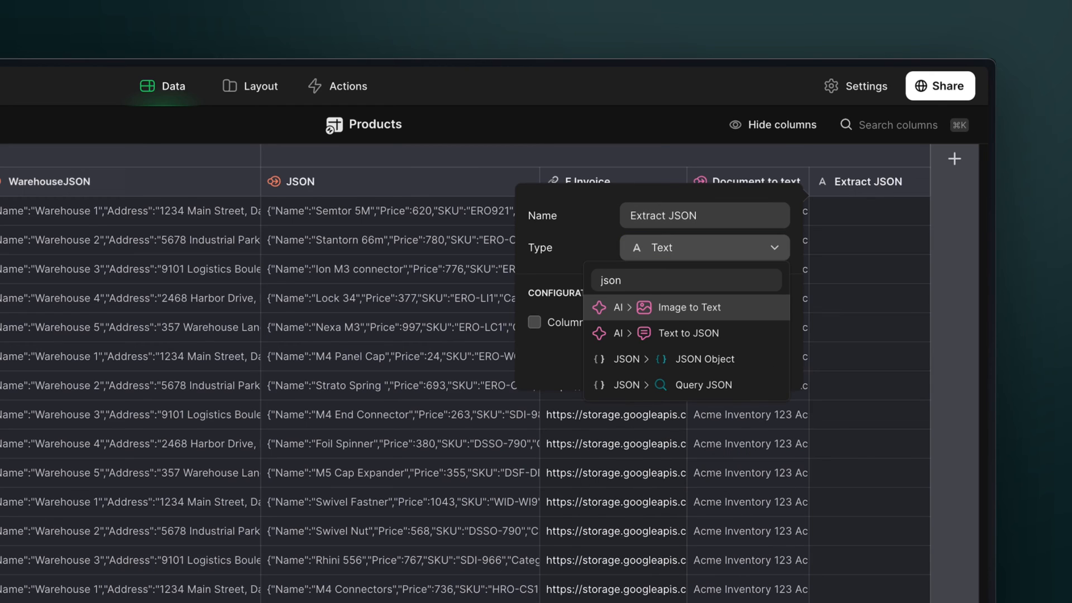
left_click(652, 333)
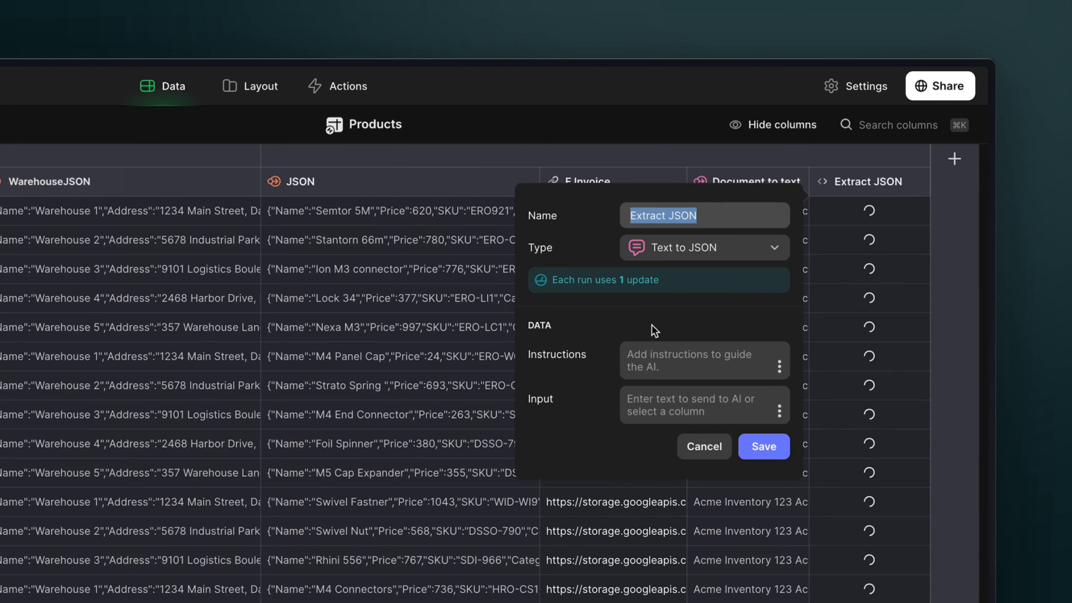
- Instruct "Extract the total price including shipping, as well as the delivery address and the estimated date of delivery", use Document to text as input, and save
left_click(701, 358)
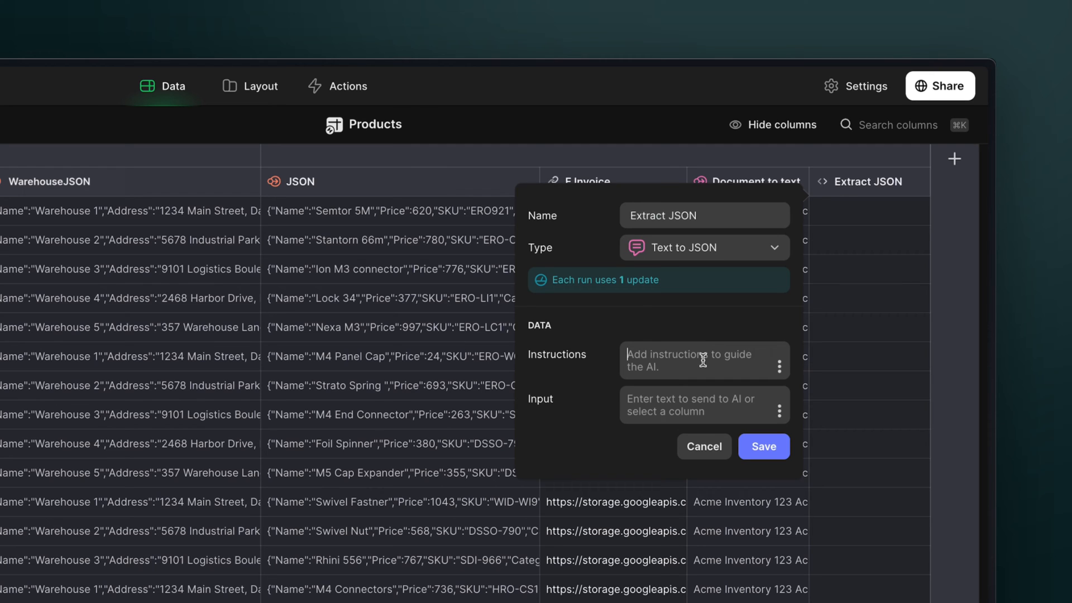
type("Extract the total price including shipping, as well as the delivery address and the estimated date of delivery")
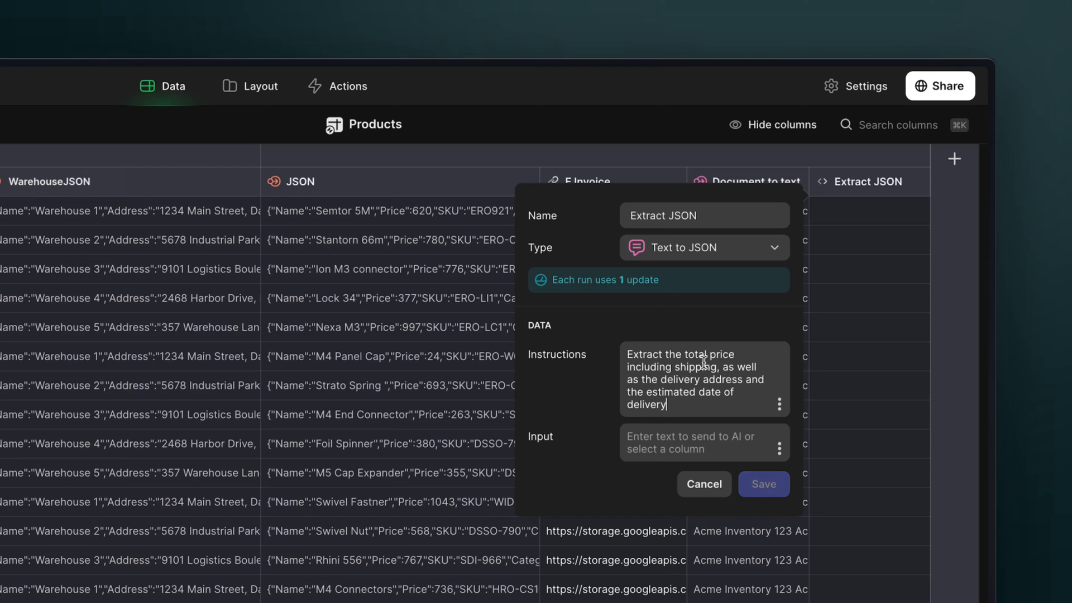
left_click(780, 452)
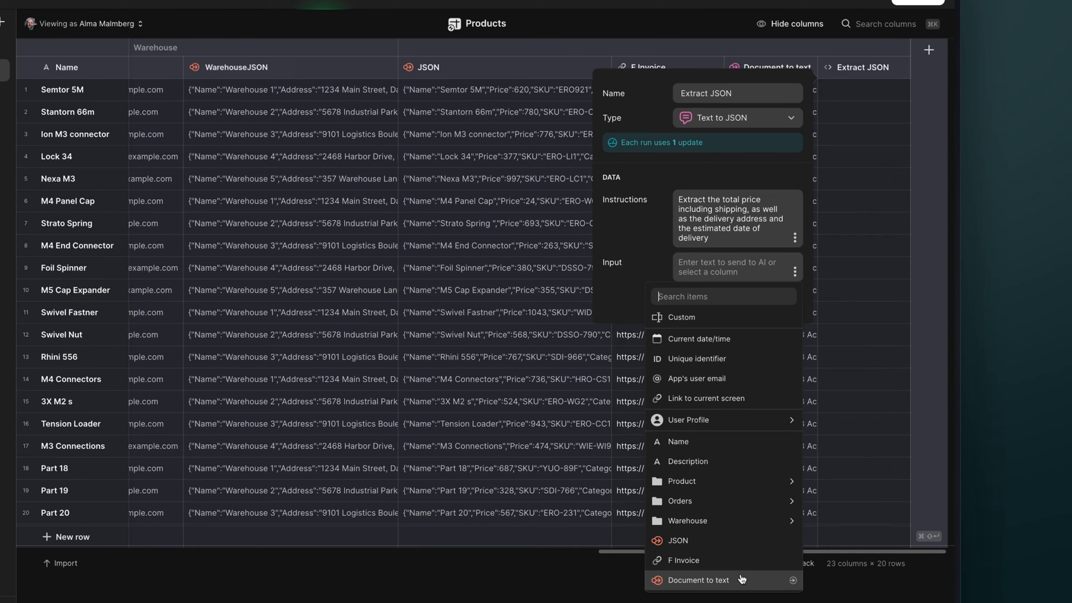
left_click(742, 579)
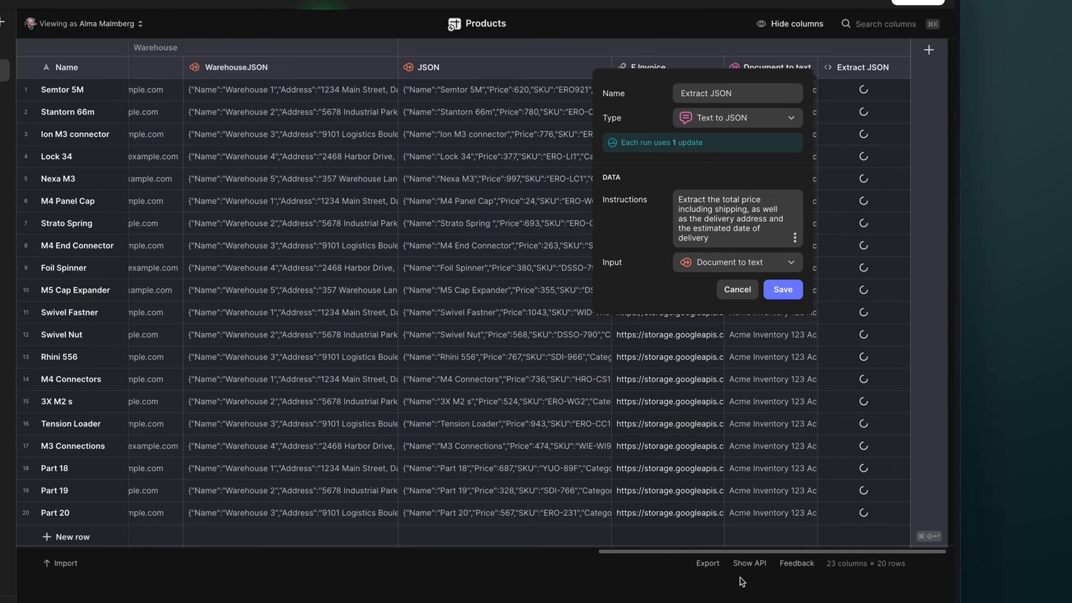
left_click(786, 290)
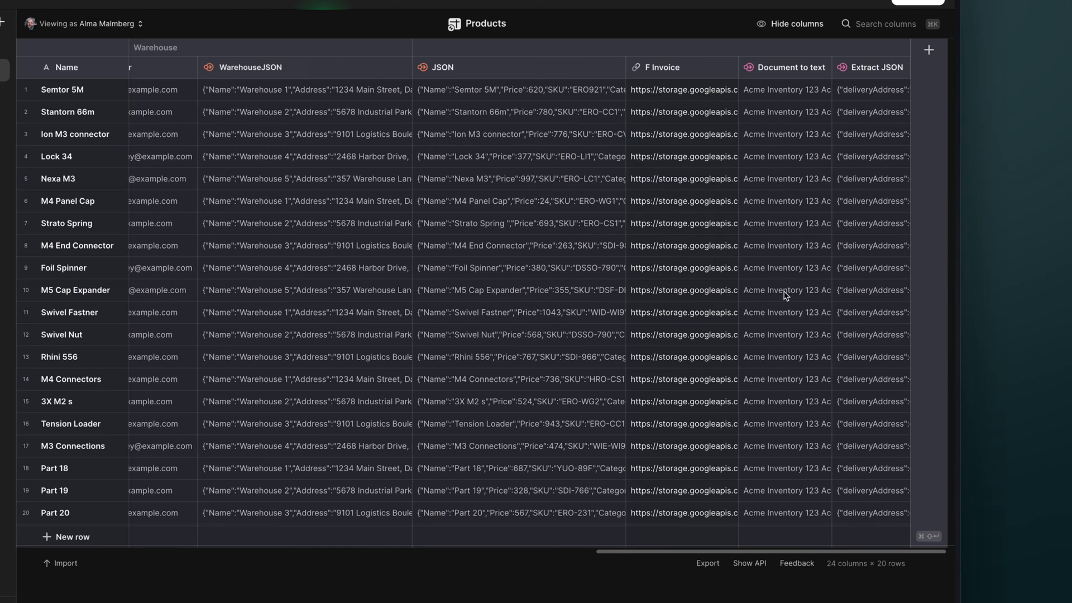
left_click(857, 90)
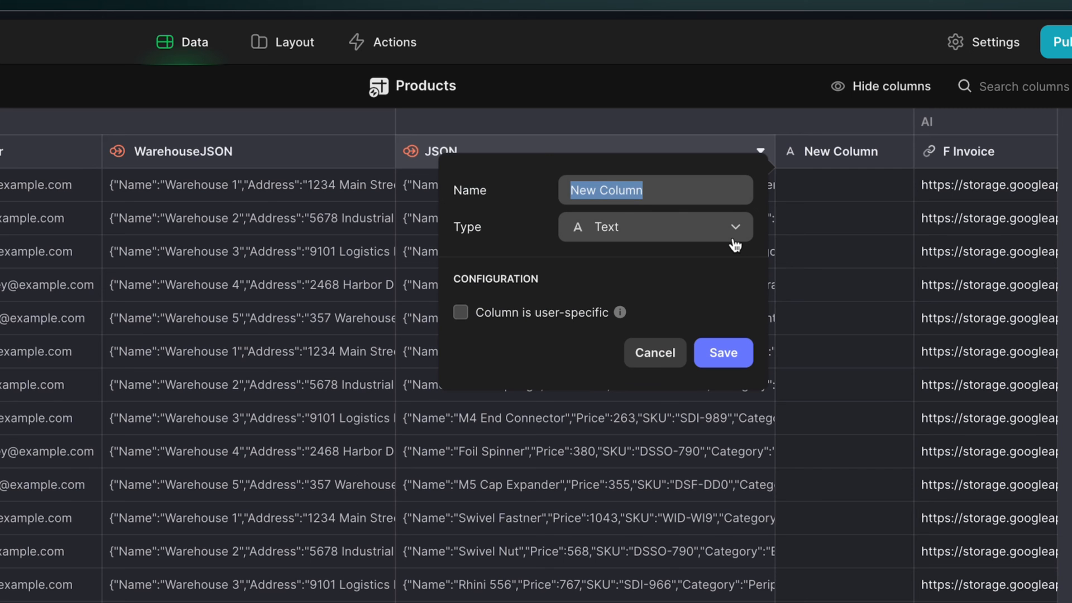
- Name the new column after JSON Query JSON and set its type to Query JSON
type("Query JSON")
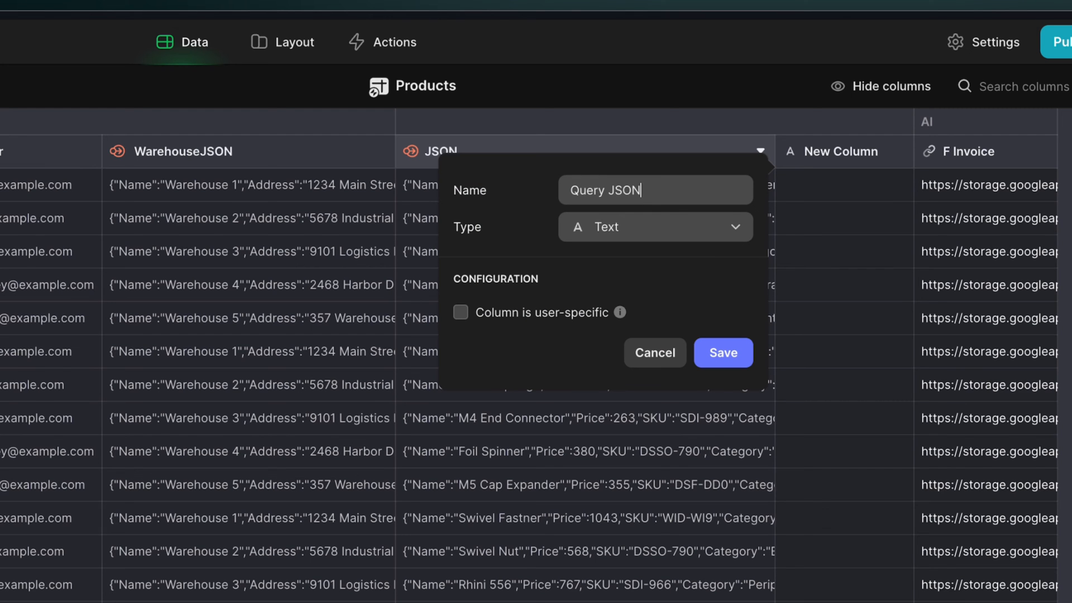
left_click(735, 245)
type("query")
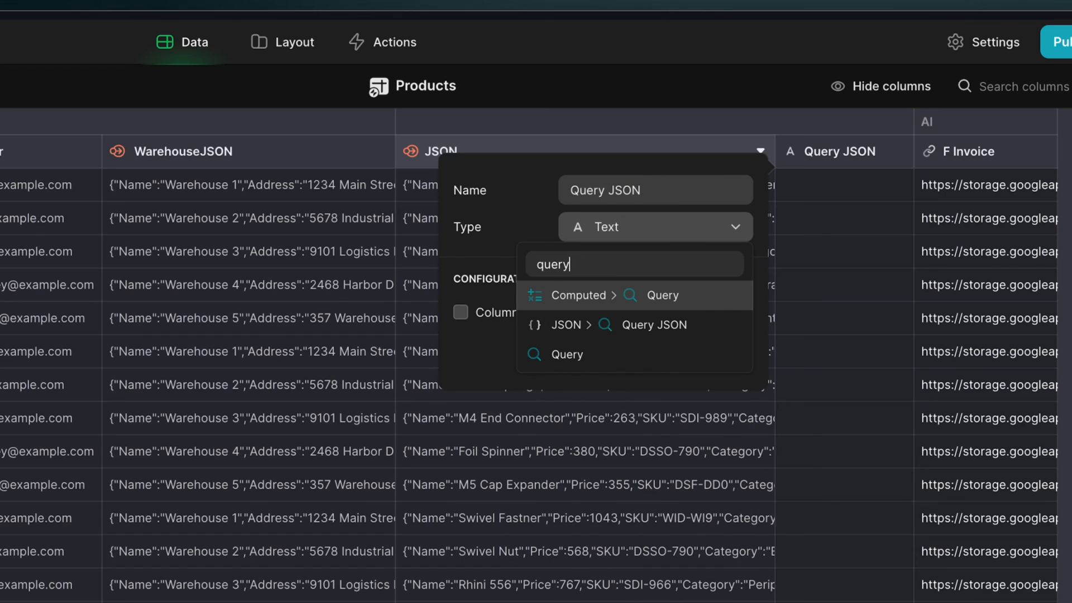
key("Return")
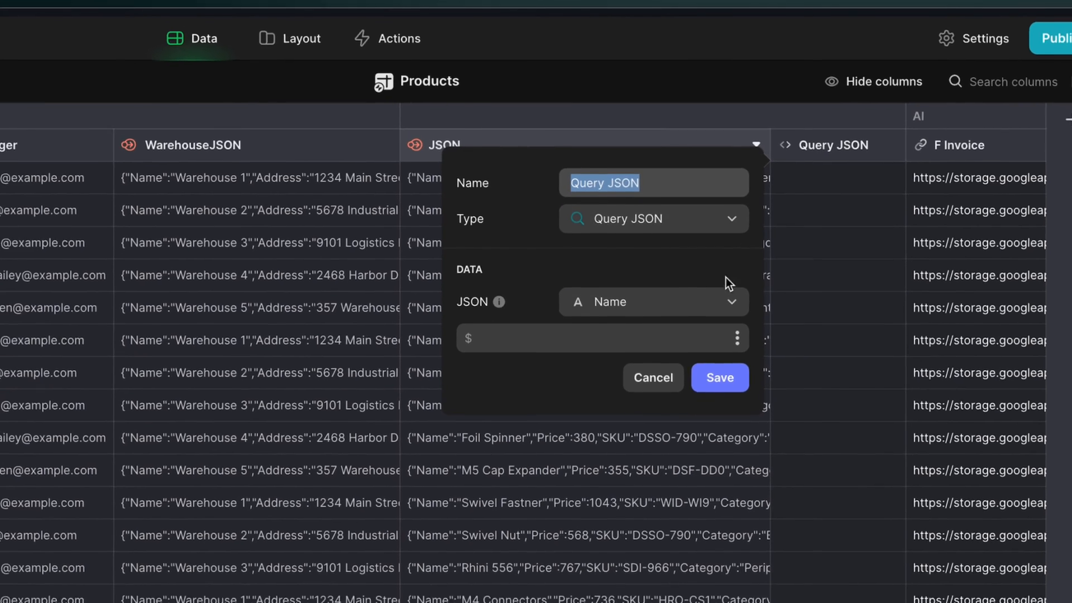
- Choose the JSON column as the source to query and enter the query WarhouseJSON.Name
left_click(707, 320)
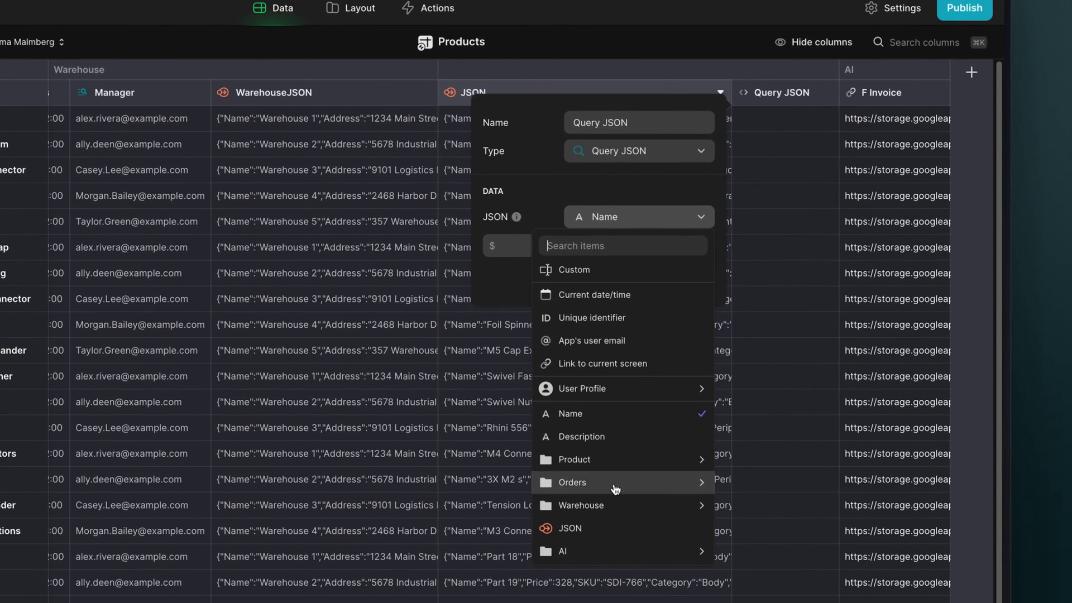
left_click(573, 557)
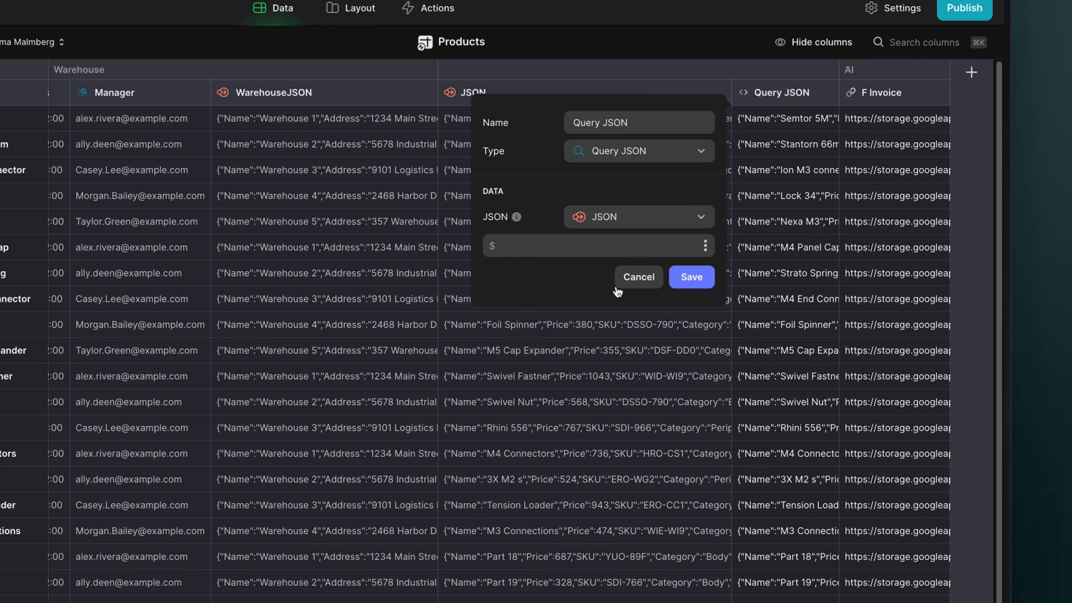
type("WarhouseJSON.Name")
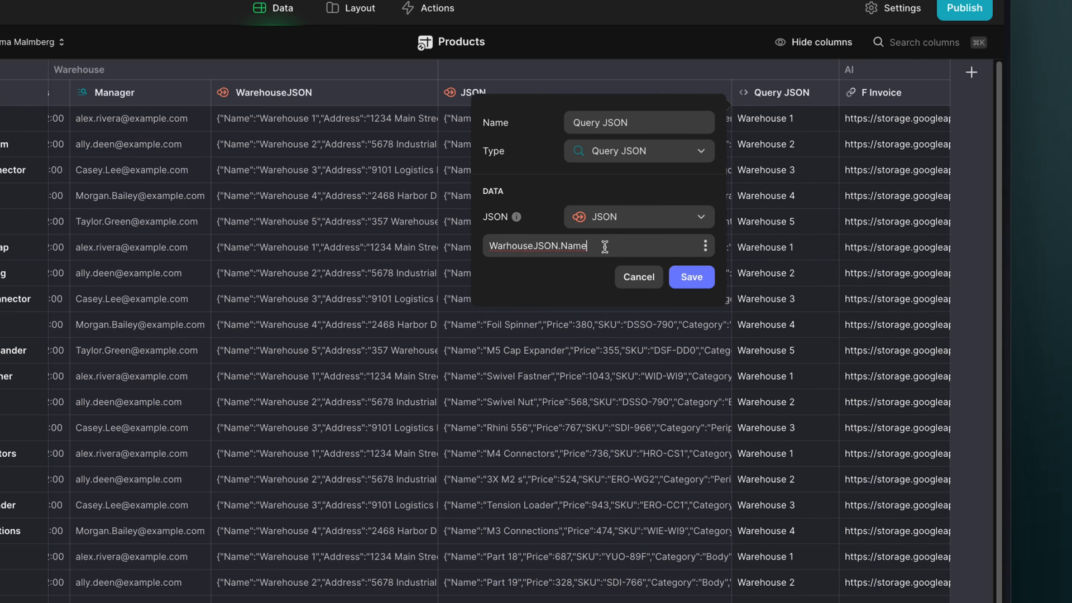
- Replace the written query with the Name field nested in WarhouseJSON and save the Query JSON column
left_click(705, 247)
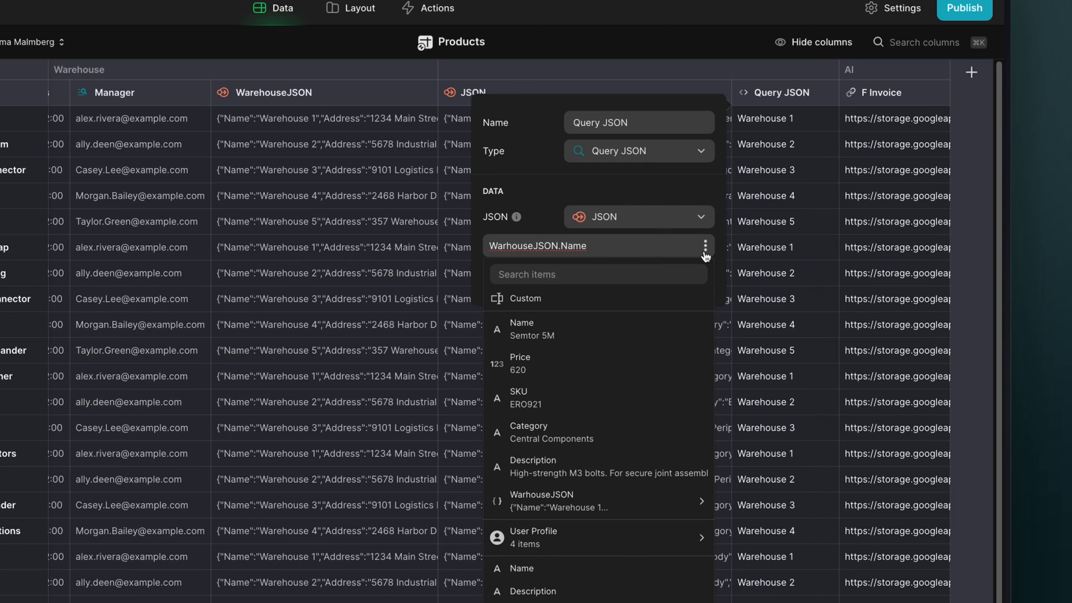
mouse_move(664, 508)
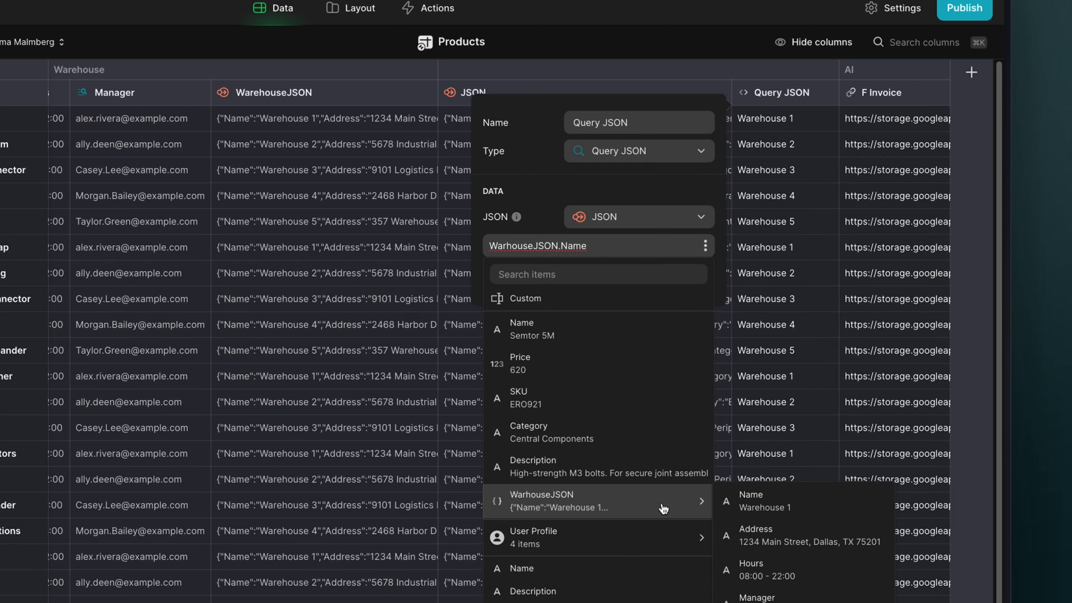
left_click(749, 510)
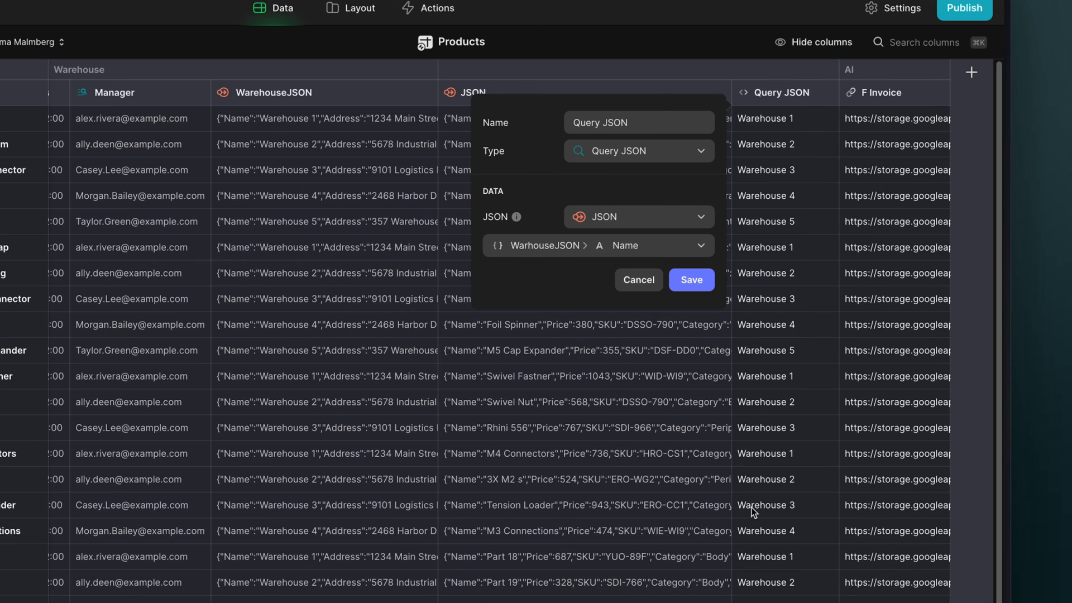
left_click(704, 289)
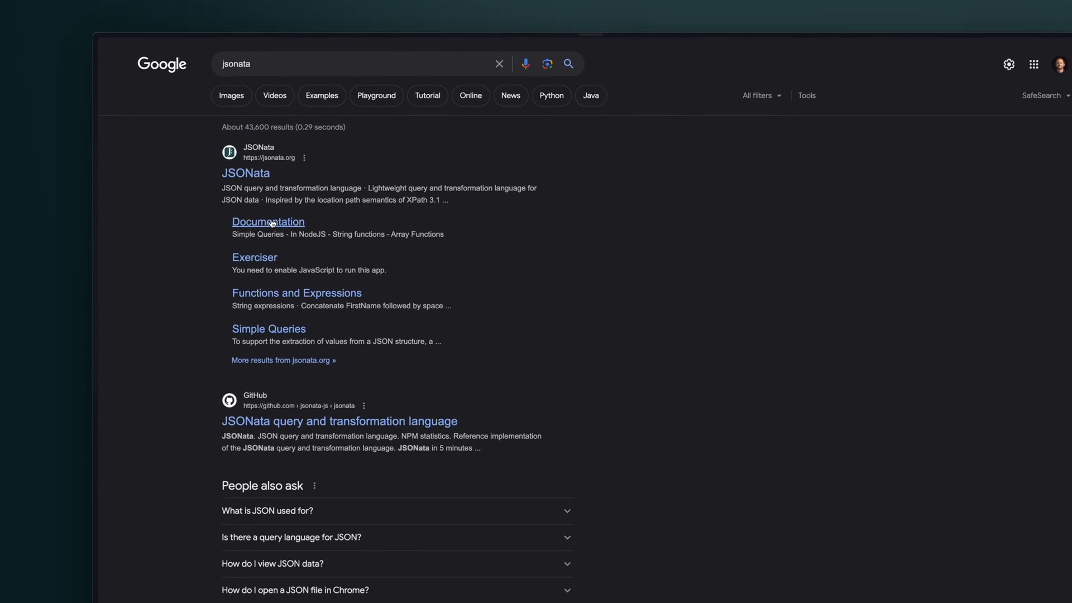
- Consult the JSONata search results and check the Query JSON column in the Products table
left_click(327, 271)
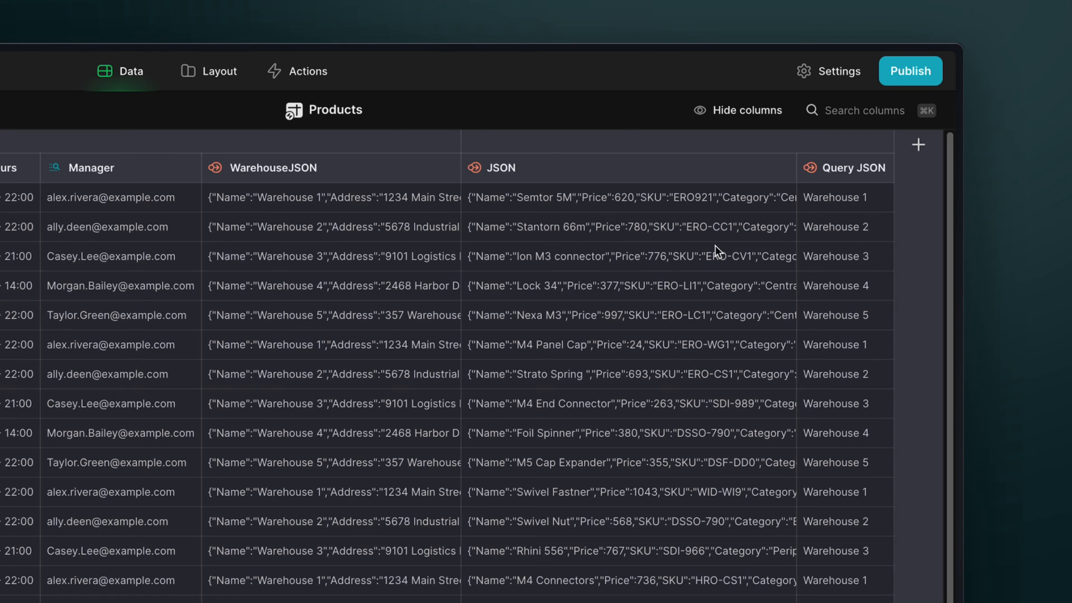
left_click(849, 176)
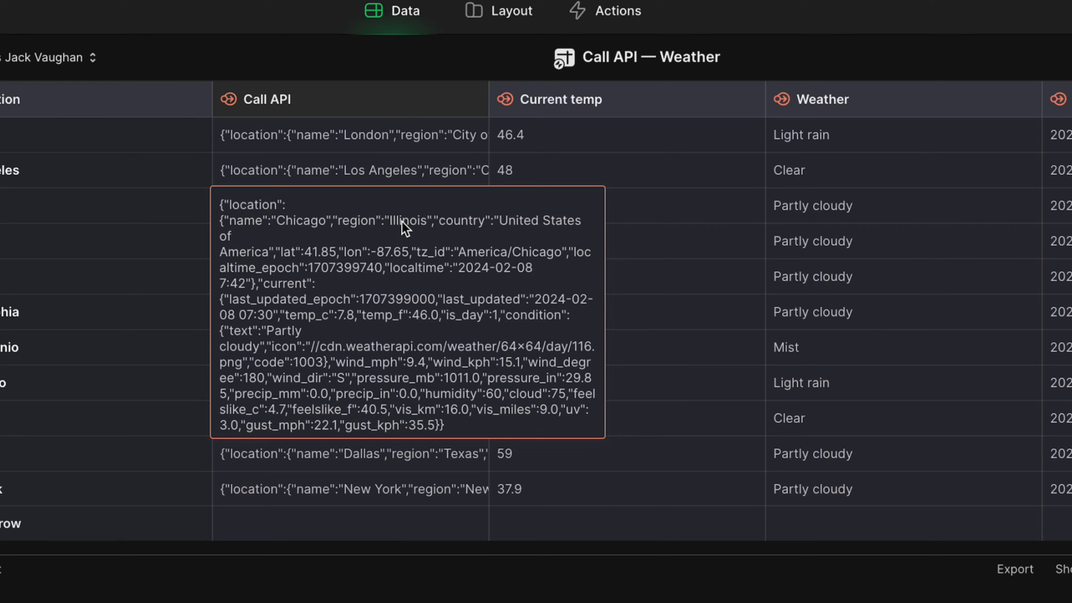
- Open the Current temp column's settings in the Call API — Weather table and inspect its query path
left_click(589, 110)
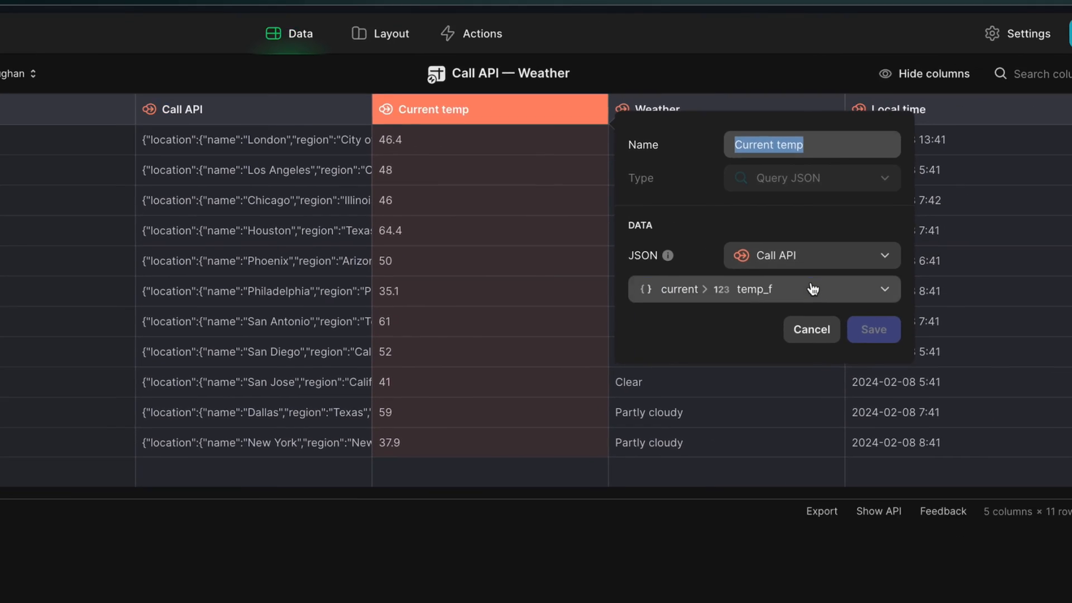
left_click(813, 289)
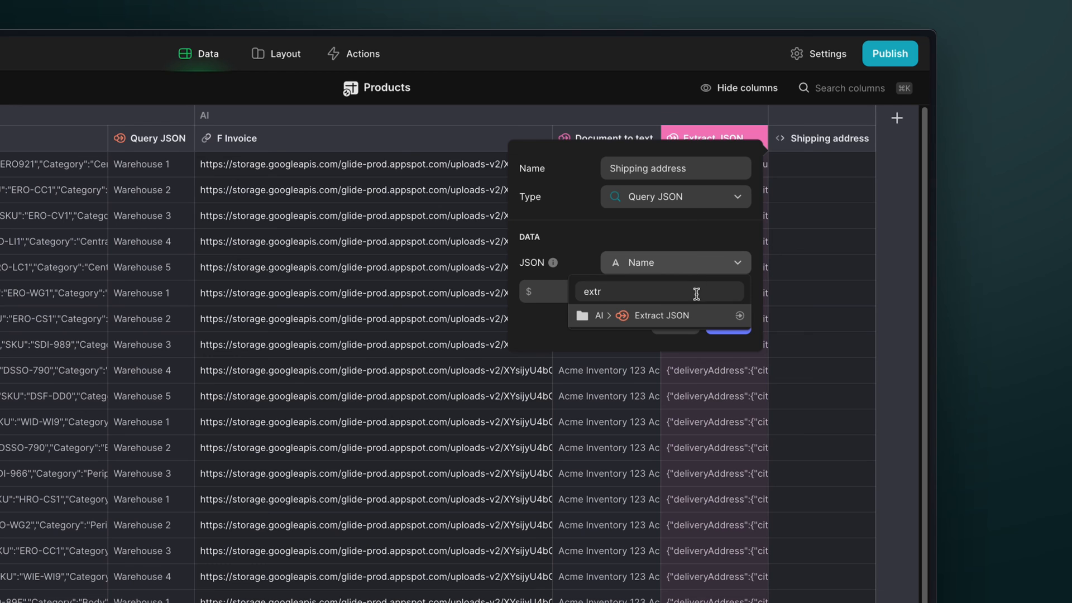
- Set the Shipping address column's JSON source to Extract JSON and open the choices for its query path
left_click(689, 315)
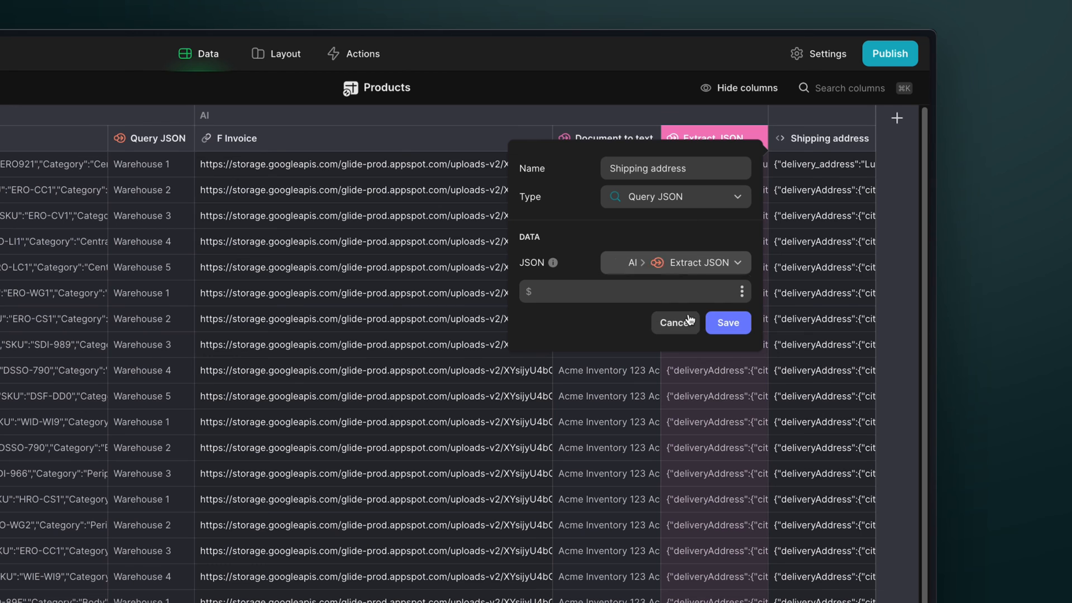
left_click(742, 291)
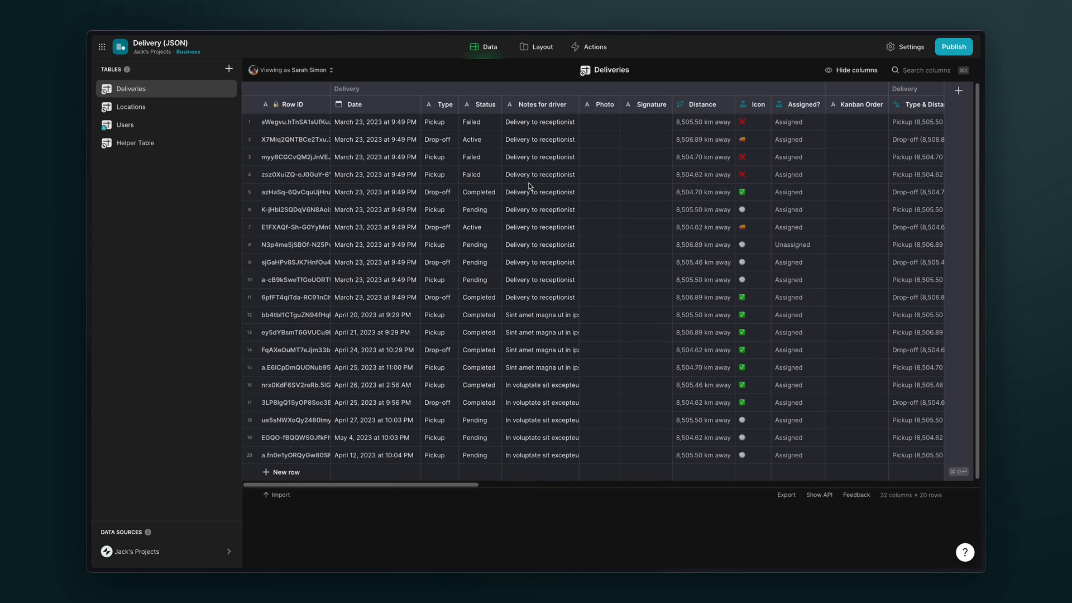
- Examine the Product API response in the Deliveries table and the Product ID and query columns beside it
scroll(530, 186, "right", 15)
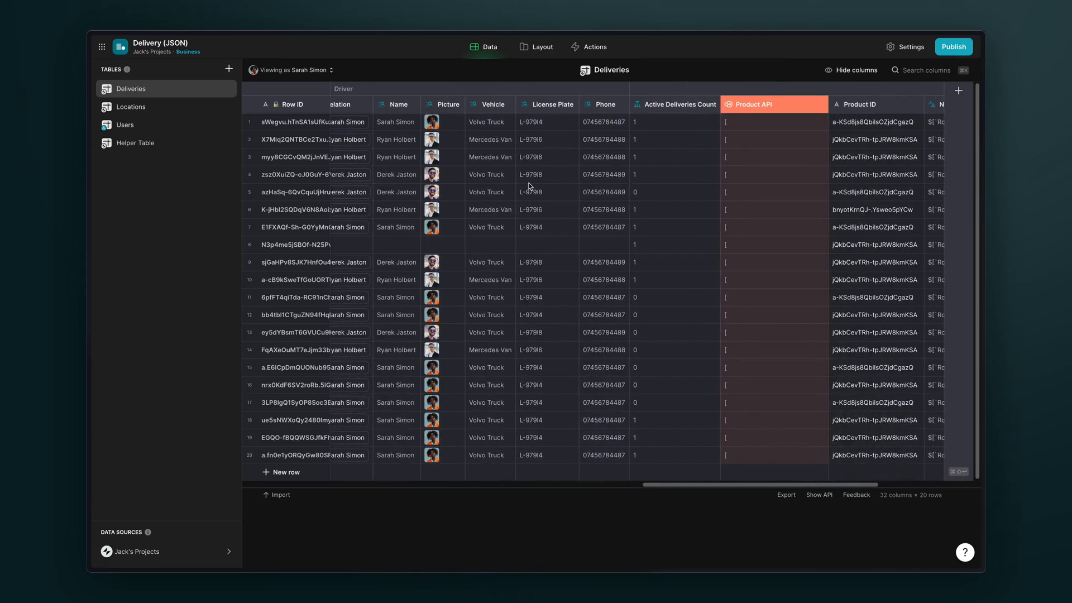
left_click(760, 142)
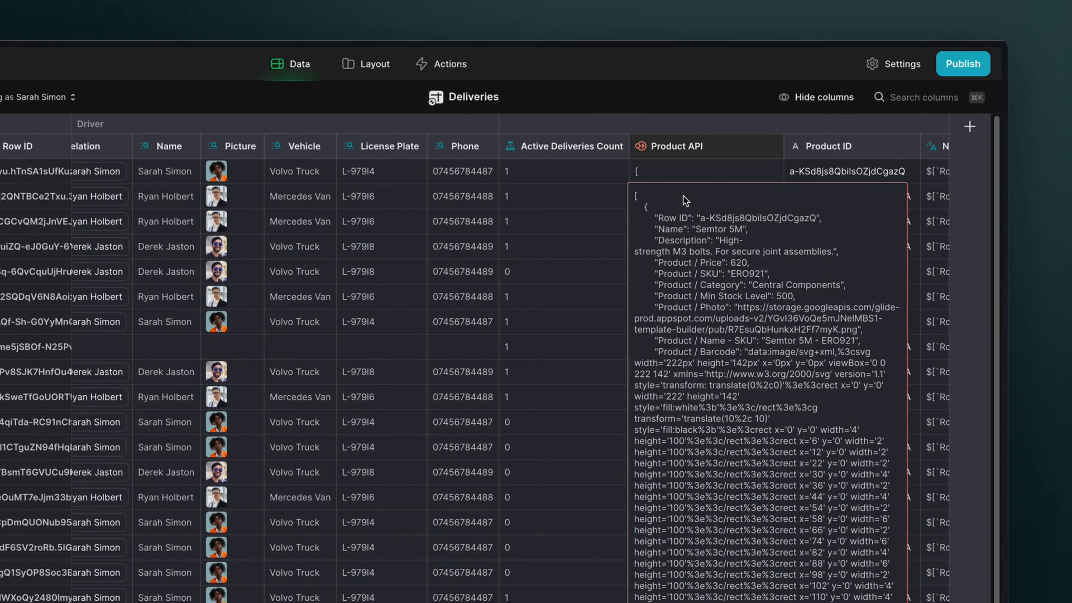
left_click(687, 175)
scroll(687, 175, "right", 6)
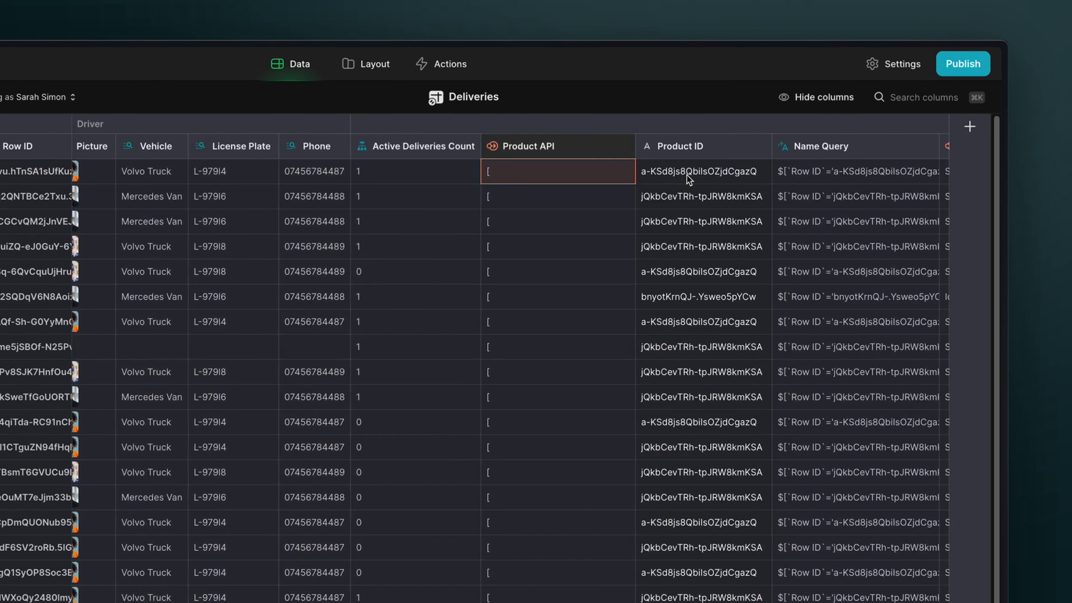
scroll(687, 176, "right", 1)
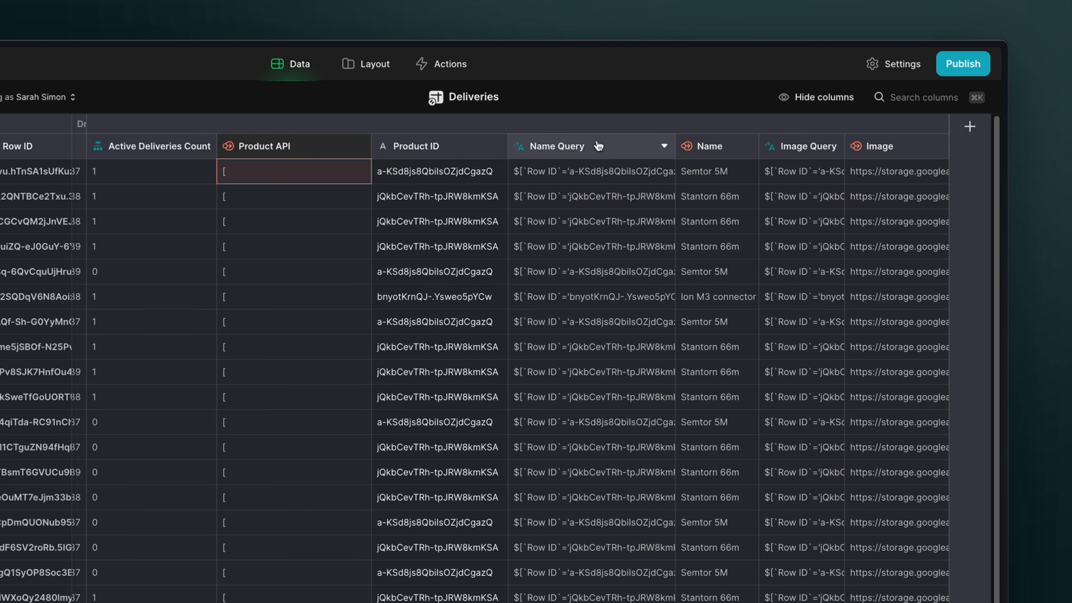
- Inspect the template settings of the Name Query column and the Query JSON settings of the Name column beside it
left_click(599, 146)
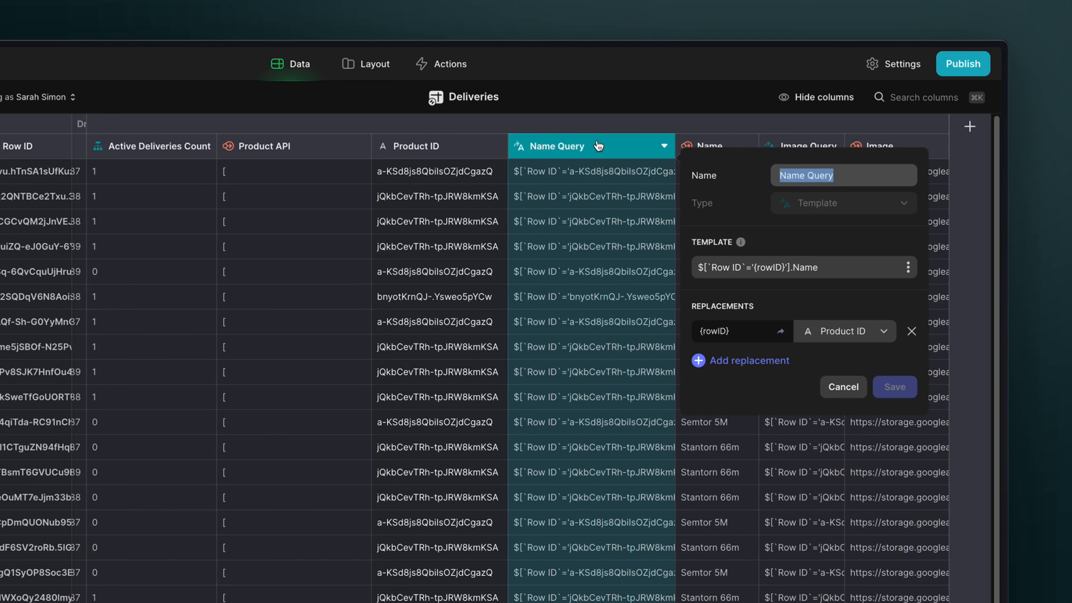
left_click(598, 146)
left_click(708, 149)
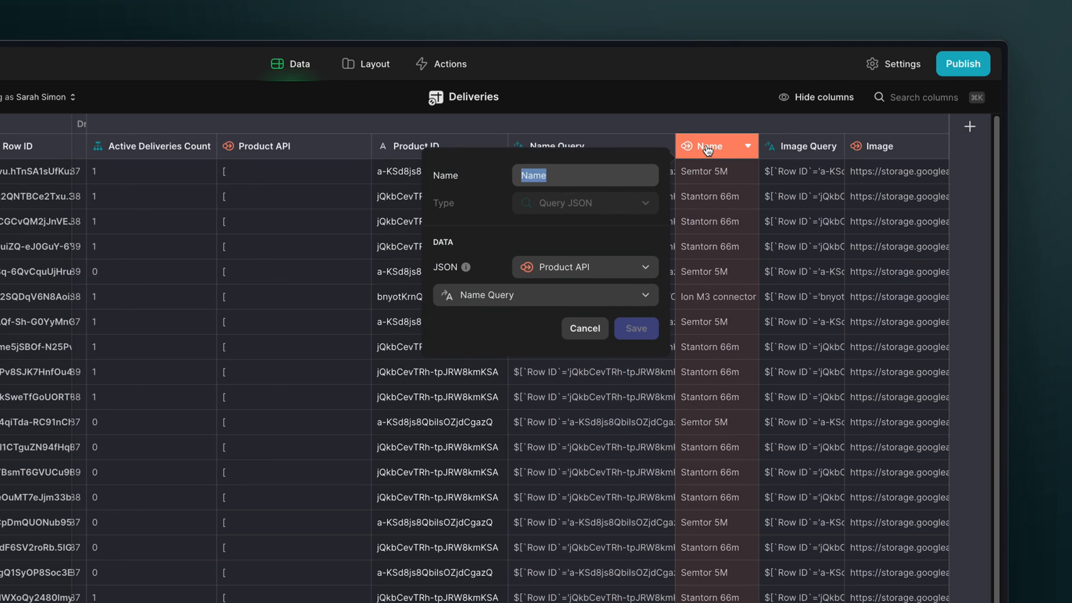